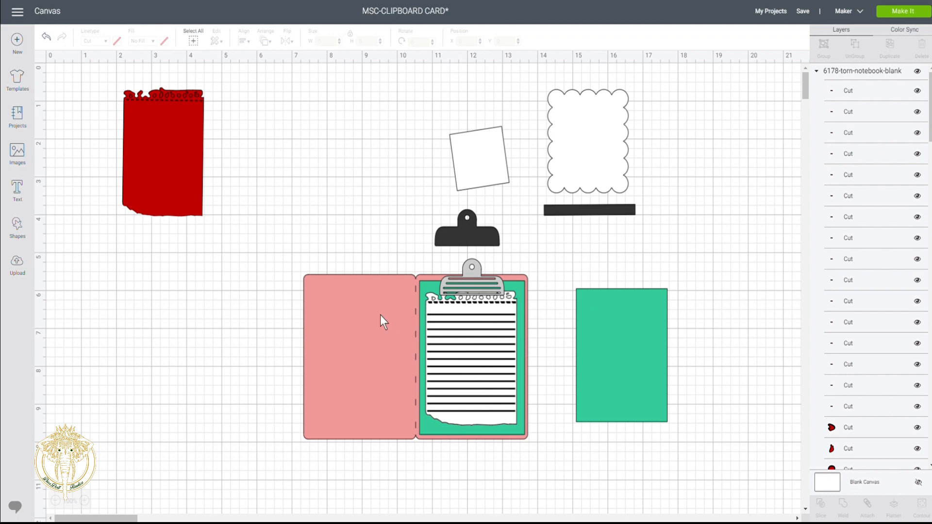
# - Hide the clipboard card group and move the red notebook sheet to X 8.835, Y 1.895
pyautogui.click(467, 320)
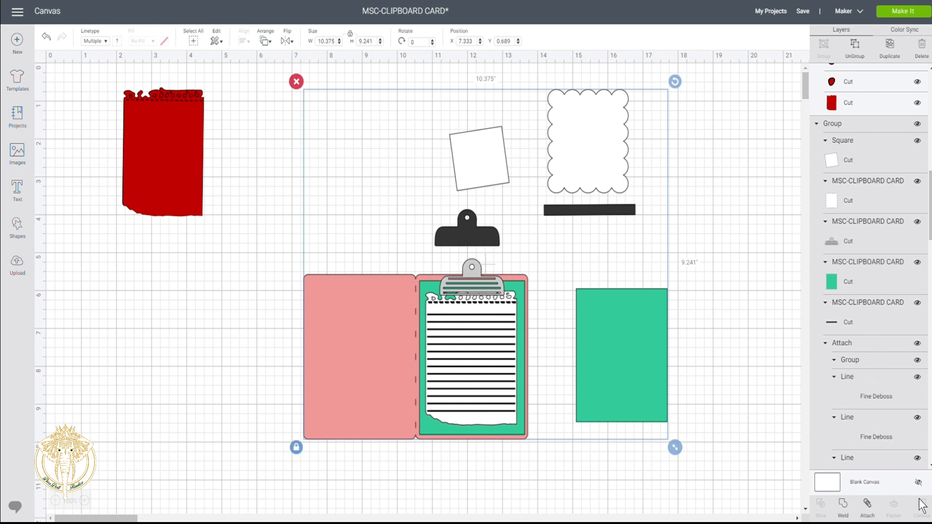
pyautogui.click(918, 125)
pyautogui.moveTo(170, 131); pyautogui.dragTo(405, 174)
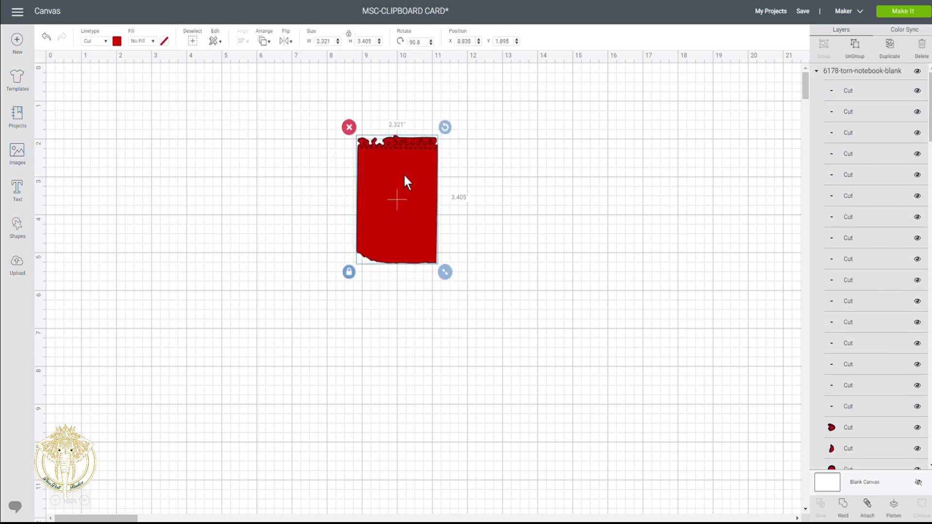
# - Zoom to 125% and drag the red notebook sheet up-left to X 6.446, Y 1.473
pyautogui.click(86, 509)
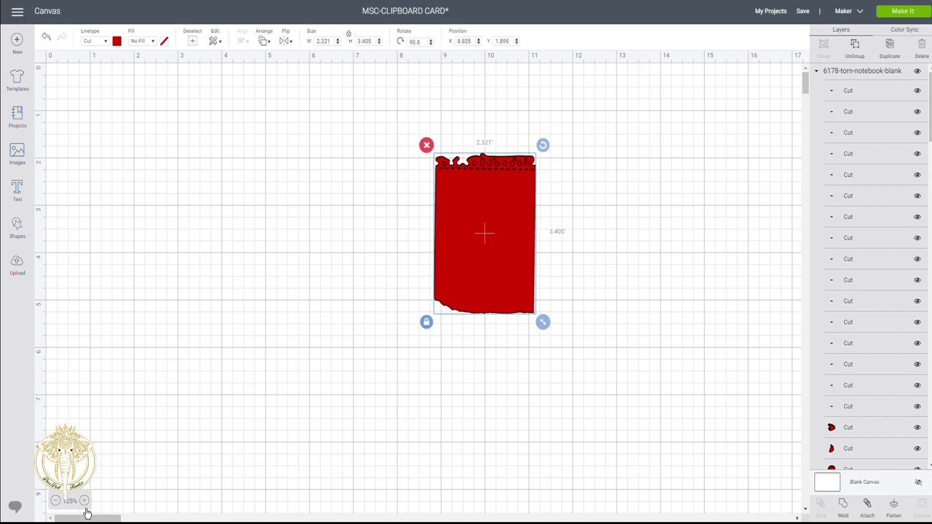
pyautogui.moveTo(481, 244); pyautogui.dragTo(376, 222)
pyautogui.moveTo(930, 95); pyautogui.dragTo(930, 132)
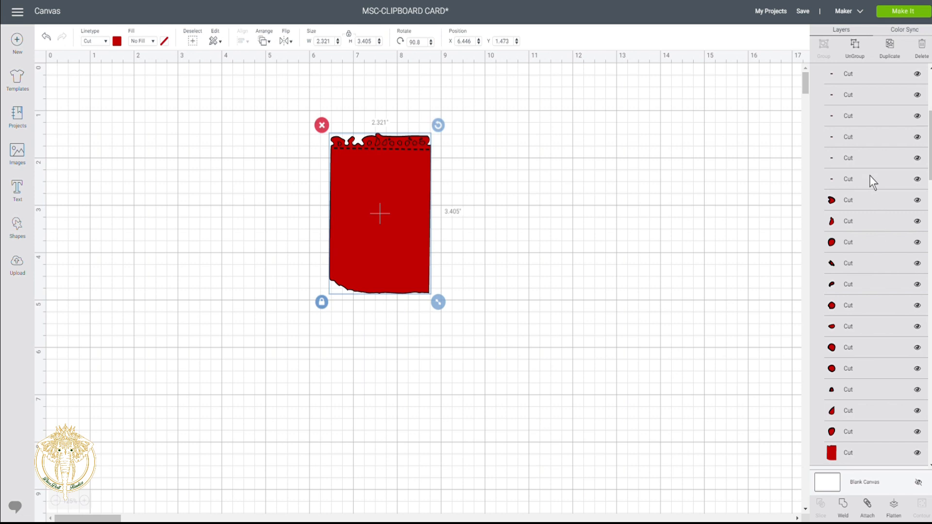
pyautogui.moveTo(930, 158); pyautogui.dragTo(930, 117)
pyautogui.click(878, 84)
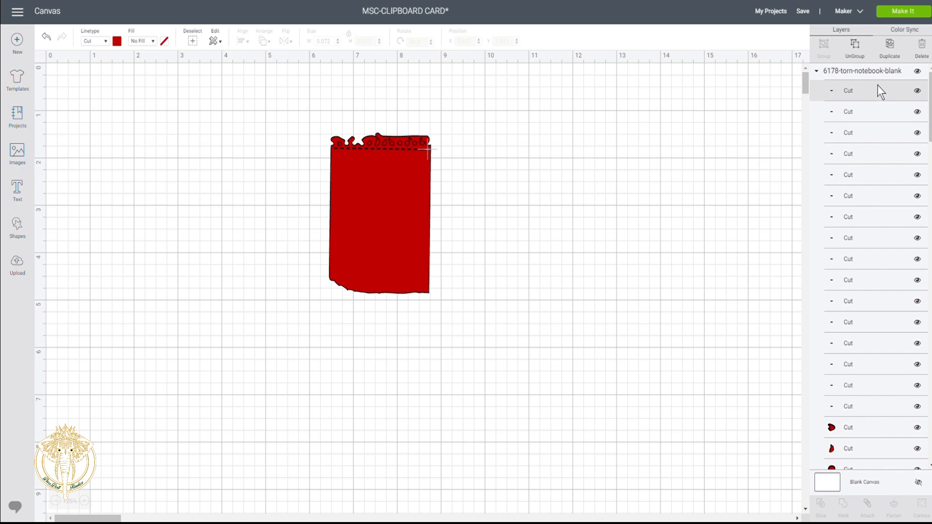
# - Select all sixteen dashed line layers and switch their linetype from Cut to Fine Deboss
pyautogui.keyDown('shift'); pyautogui.click(877, 110); pyautogui.keyUp('shift')
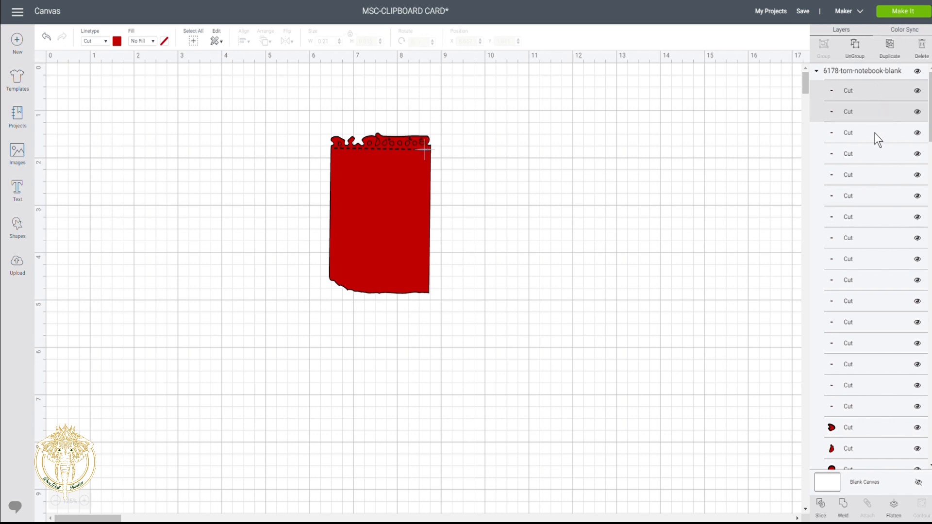
pyautogui.keyDown('shift'); pyautogui.click(875, 133); pyautogui.keyUp('shift')
pyautogui.keyDown('shift'); pyautogui.click(870, 158); pyautogui.keyUp('shift')
pyautogui.keyDown('shift'); pyautogui.click(870, 176); pyautogui.keyUp('shift')
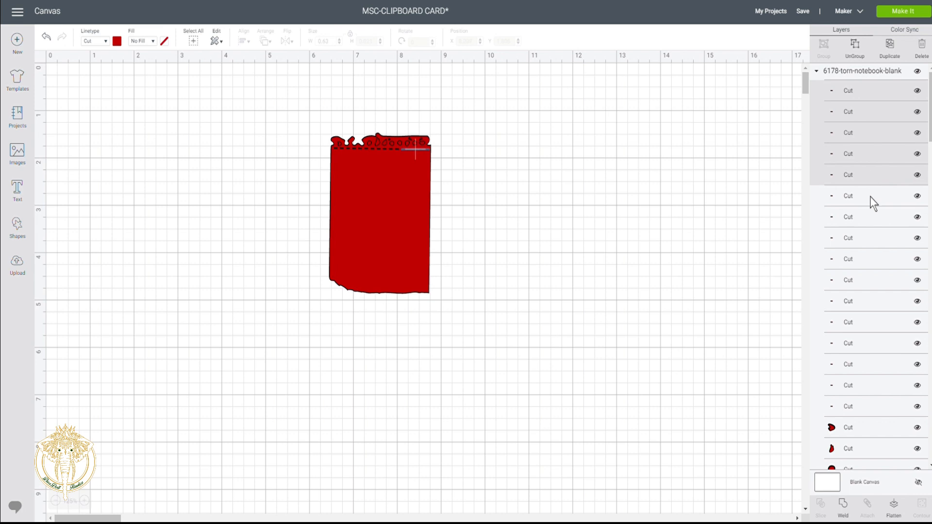
pyautogui.keyDown('shift'); pyautogui.click(873, 199); pyautogui.keyUp('shift')
pyautogui.keyDown('shift'); pyautogui.click(870, 216); pyautogui.keyUp('shift')
pyautogui.keyDown('shift'); pyautogui.click(872, 235); pyautogui.keyUp('shift')
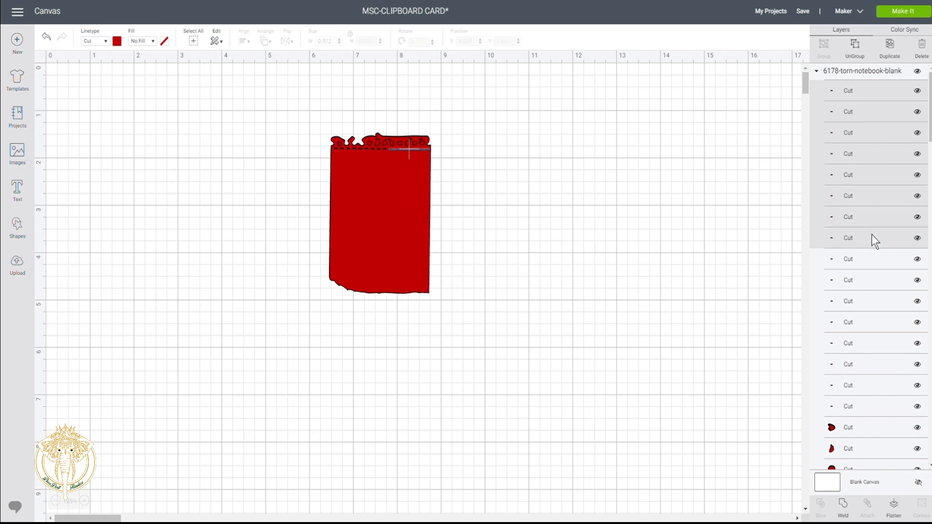
pyautogui.keyDown('shift'); pyautogui.click(872, 261); pyautogui.keyUp('shift')
pyautogui.keyDown('shift'); pyautogui.click(873, 280); pyautogui.keyUp('shift')
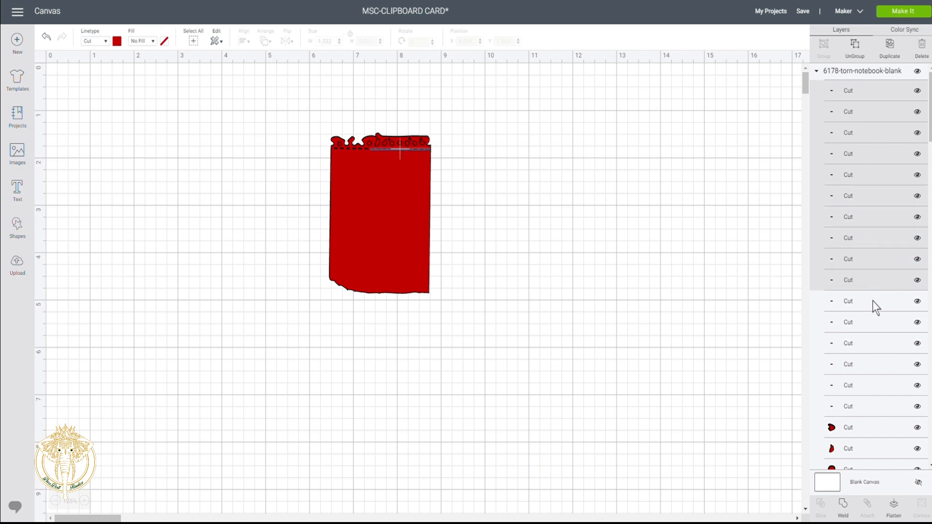
pyautogui.keyDown('shift'); pyautogui.click(873, 301); pyautogui.keyUp('shift')
pyautogui.keyDown('shift'); pyautogui.click(872, 330); pyautogui.keyUp('shift')
pyautogui.keyDown('shift'); pyautogui.click(872, 343); pyautogui.keyUp('shift')
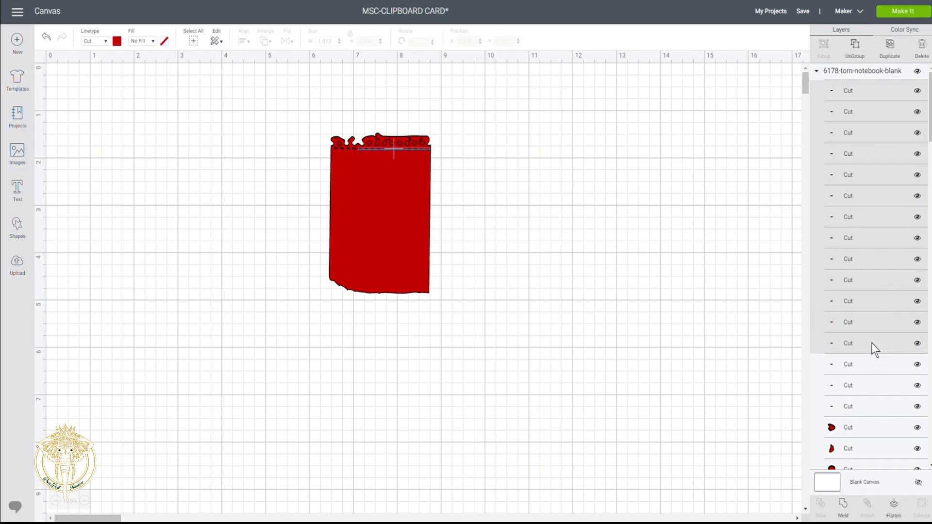
pyautogui.keyDown('shift'); pyautogui.click(871, 363); pyautogui.keyUp('shift')
pyautogui.keyDown('shift'); pyautogui.click(870, 388); pyautogui.keyUp('shift')
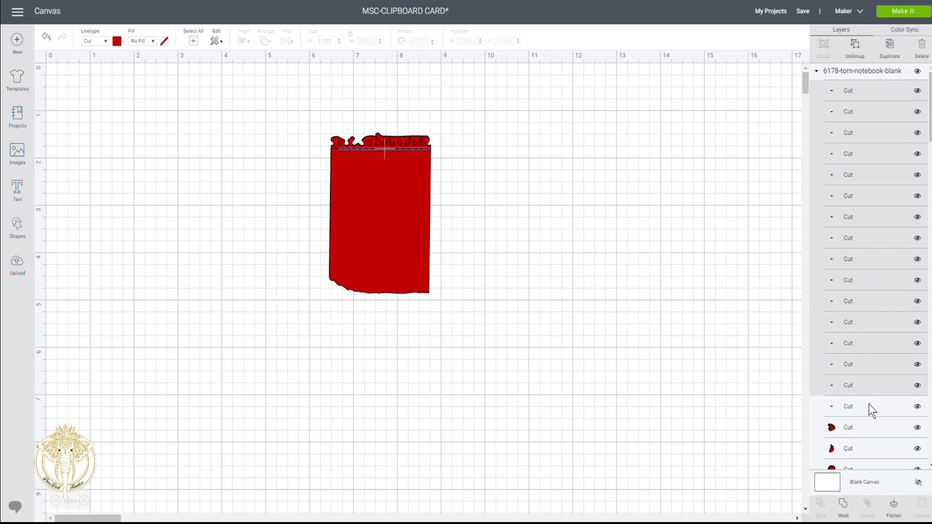
pyautogui.keyDown('shift'); pyautogui.click(870, 410); pyautogui.keyUp('shift')
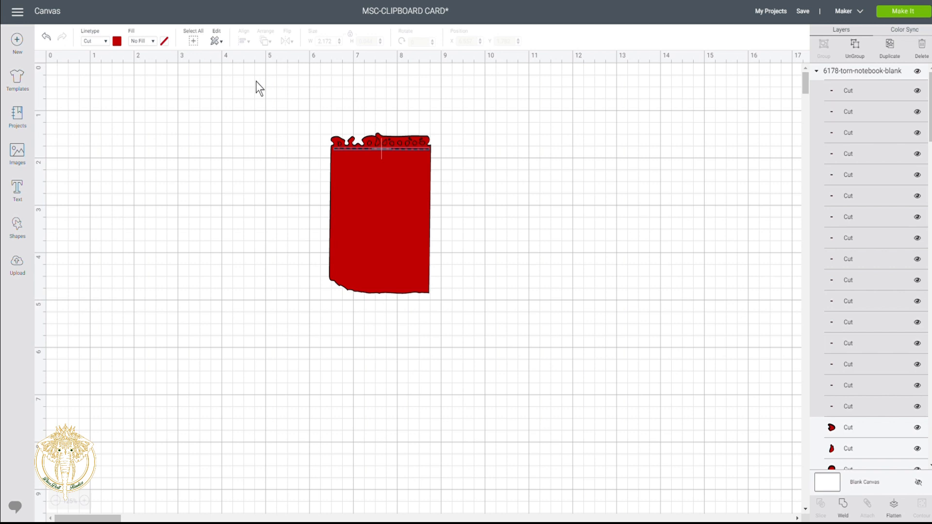
pyautogui.click(107, 42)
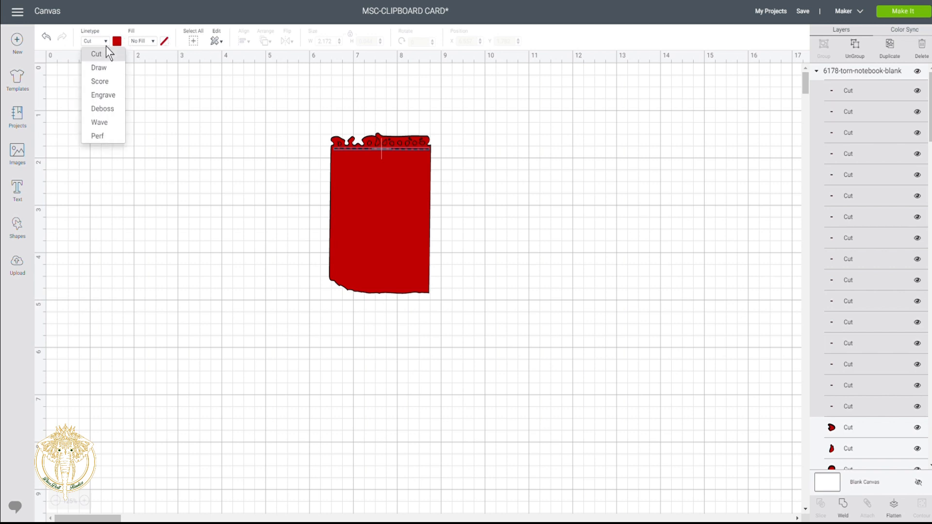
pyautogui.click(113, 111)
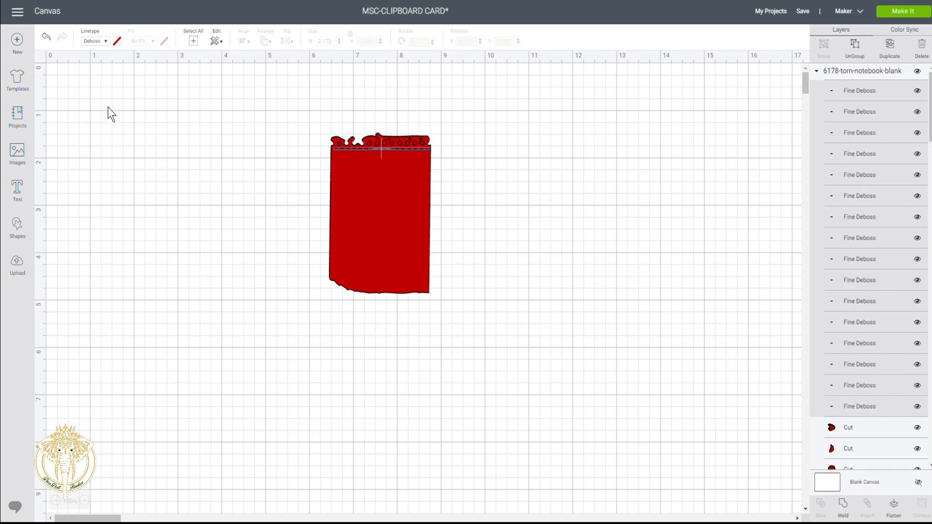
pyautogui.click(838, 89)
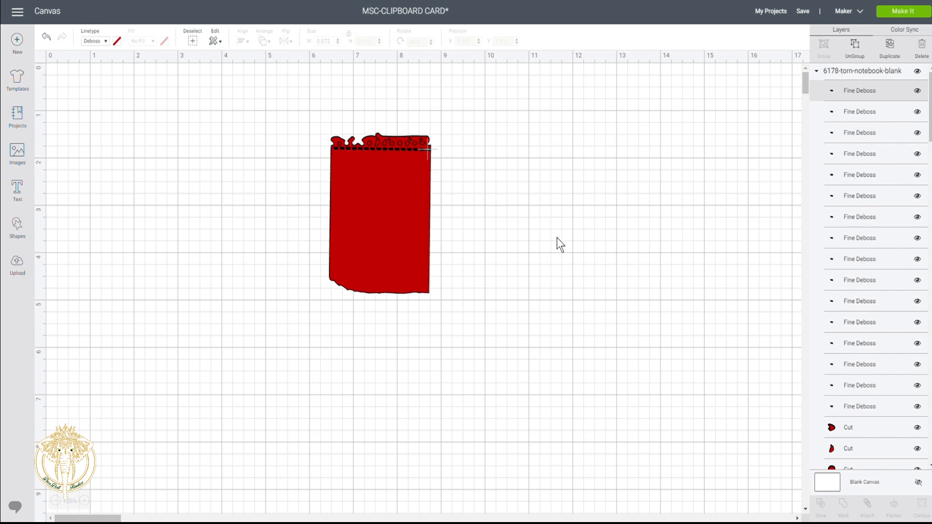
pyautogui.click(497, 191)
pyautogui.click(396, 156)
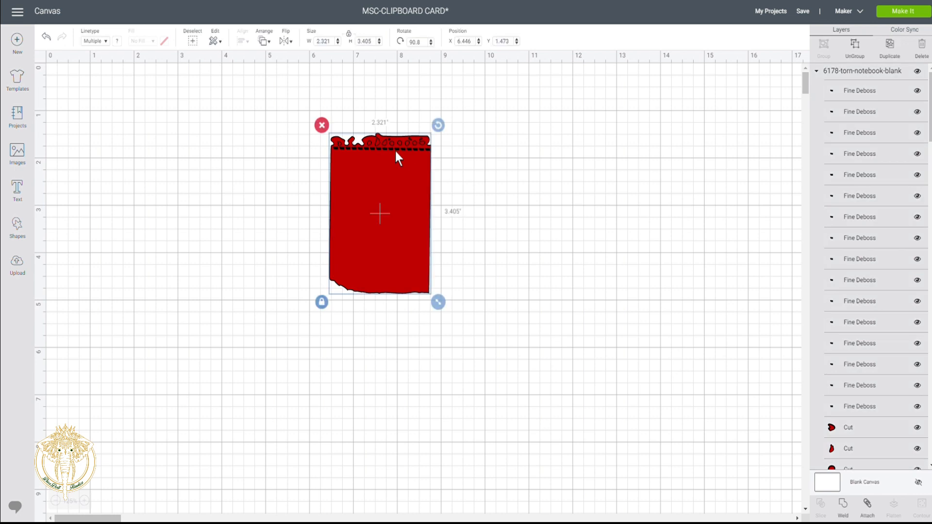
pyautogui.click(882, 92)
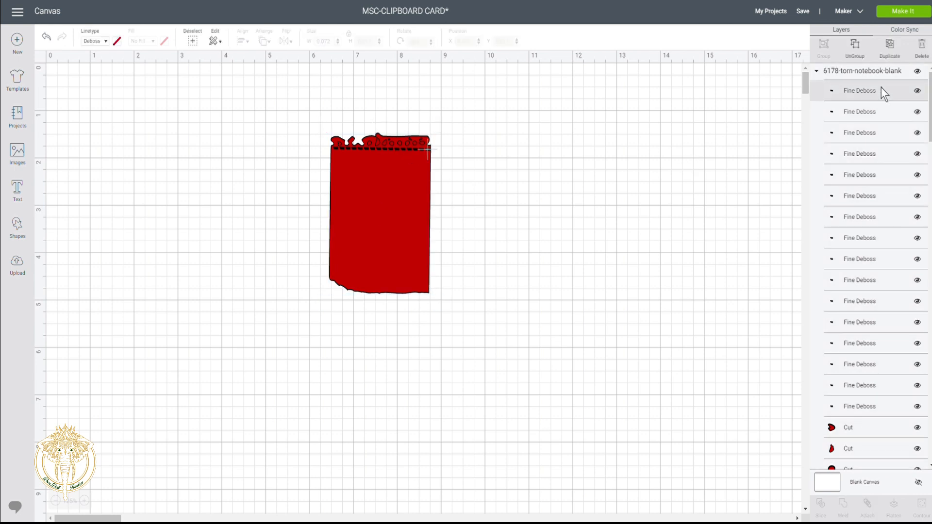
pyautogui.keyDown('shift'); pyautogui.click(879, 112); pyautogui.keyUp('shift')
pyautogui.keyDown('shift'); pyautogui.click(878, 138); pyautogui.keyUp('shift')
pyautogui.keyDown('shift'); pyautogui.click(875, 154); pyautogui.keyUp('shift')
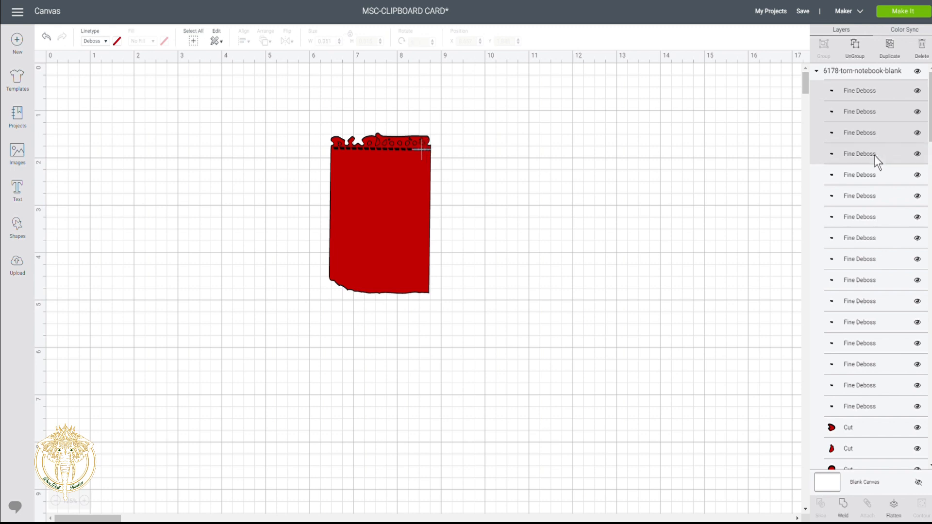
pyautogui.keyDown('shift'); pyautogui.click(872, 173); pyautogui.keyUp('shift')
pyautogui.keyDown('shift'); pyautogui.click(859, 199); pyautogui.keyUp('shift')
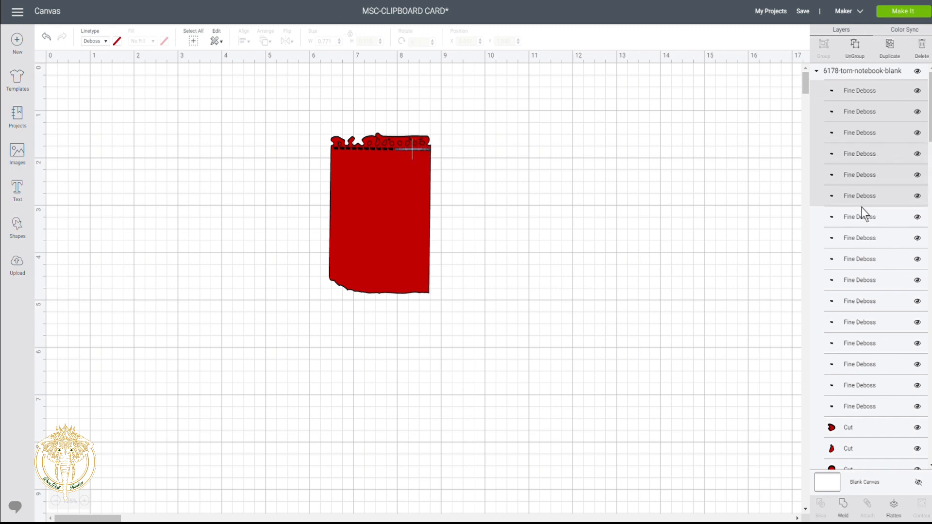
pyautogui.keyDown('shift'); pyautogui.click(862, 222); pyautogui.keyUp('shift')
pyautogui.keyDown('shift'); pyautogui.click(862, 238); pyautogui.keyUp('shift')
pyautogui.keyDown('shift'); pyautogui.click(860, 259); pyautogui.keyUp('shift')
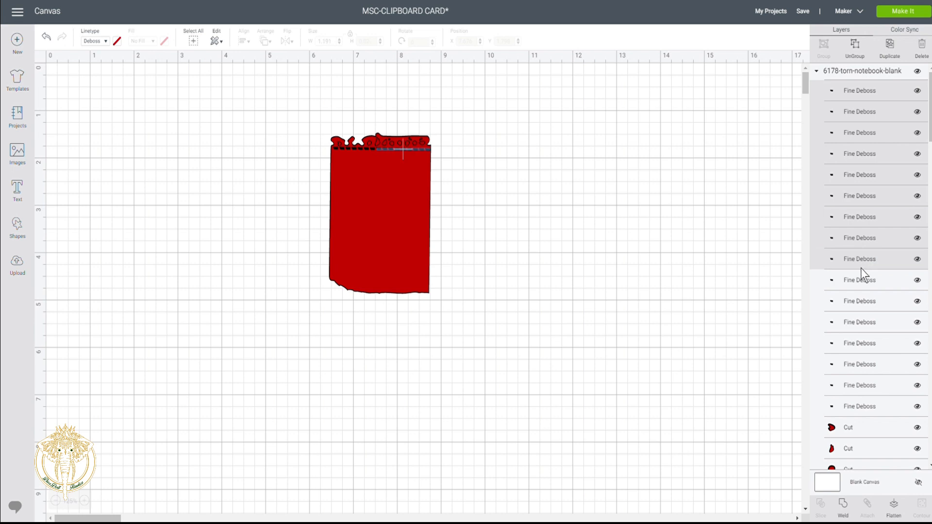
pyautogui.keyDown('shift'); pyautogui.click(860, 274); pyautogui.keyUp('shift')
pyautogui.keyDown('shift'); pyautogui.click(863, 302); pyautogui.keyUp('shift')
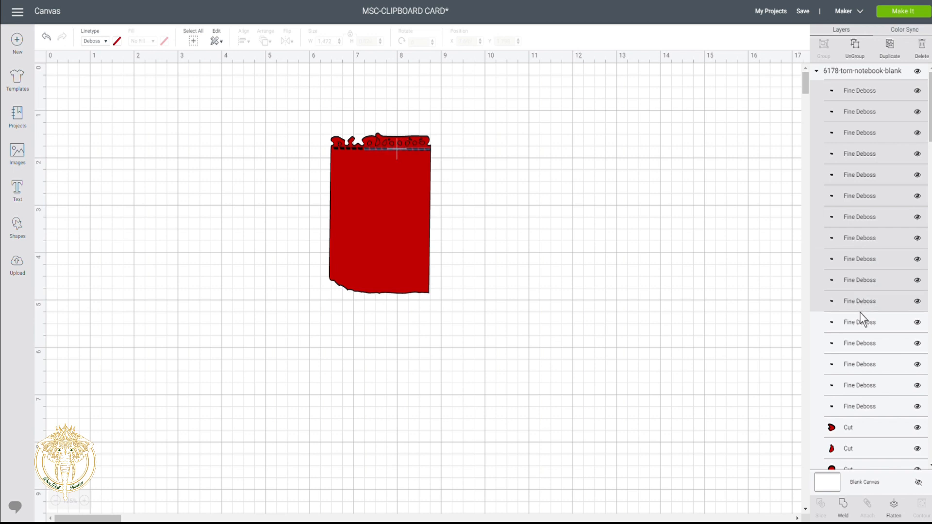
pyautogui.keyDown('shift'); pyautogui.click(858, 321); pyautogui.keyUp('shift')
pyautogui.keyDown('shift'); pyautogui.click(860, 341); pyautogui.keyUp('shift')
pyautogui.keyDown('shift'); pyautogui.click(860, 365); pyautogui.keyUp('shift')
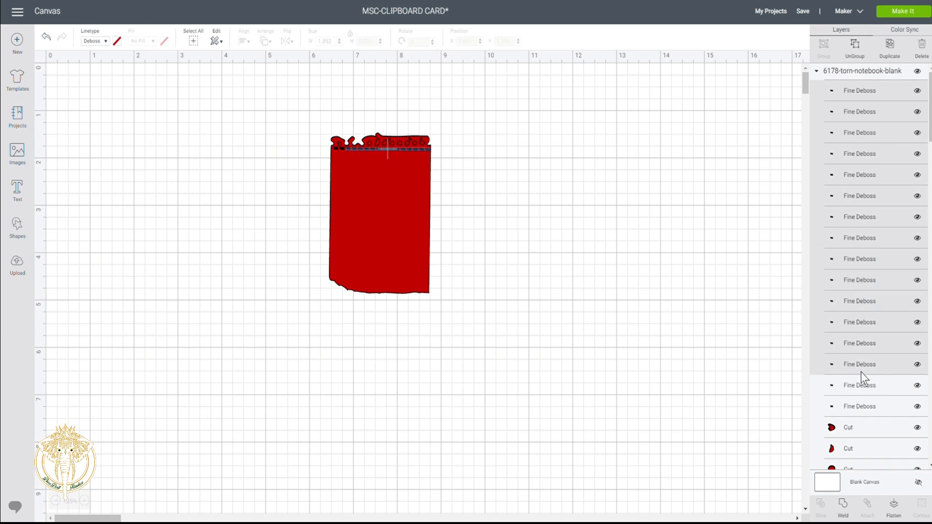
pyautogui.keyDown('shift'); pyautogui.click(862, 384); pyautogui.keyUp('shift')
pyautogui.keyDown('shift'); pyautogui.click(863, 403); pyautogui.keyUp('shift')
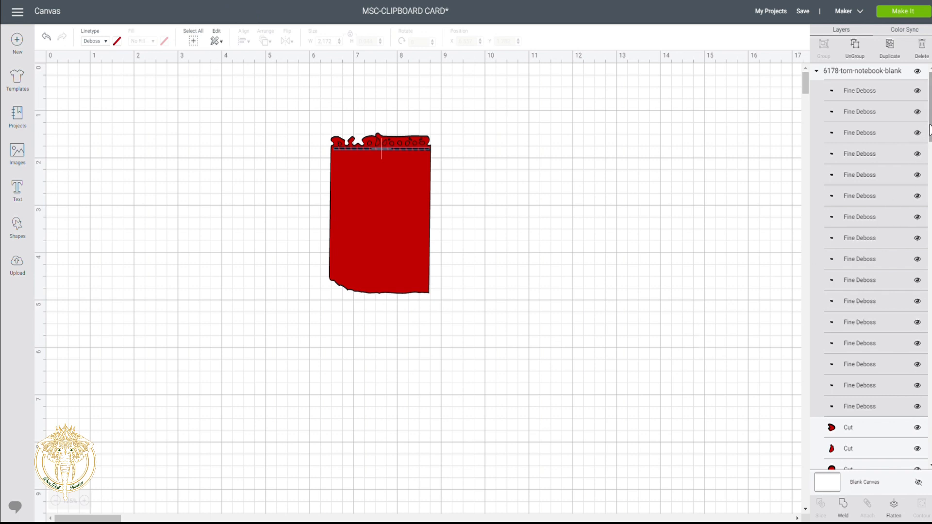
pyautogui.scroll(-3, 928, 129)
pyautogui.scroll(-5, 887, 401)
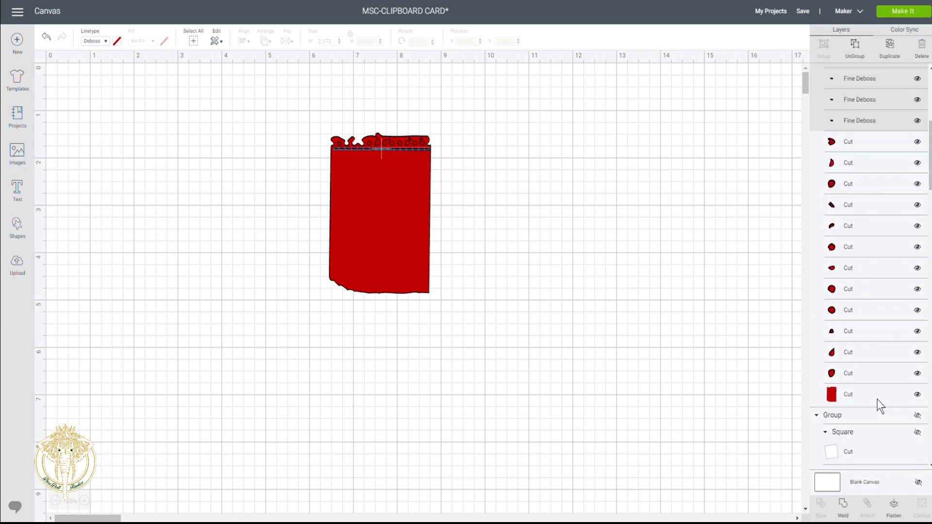
# - Box-select the notebook sheet with its deboss lines, attach them, and test-drag them together
pyautogui.click(878, 399)
pyautogui.click(389, 103)
pyautogui.moveTo(389, 103); pyautogui.dragTo(430, 327)
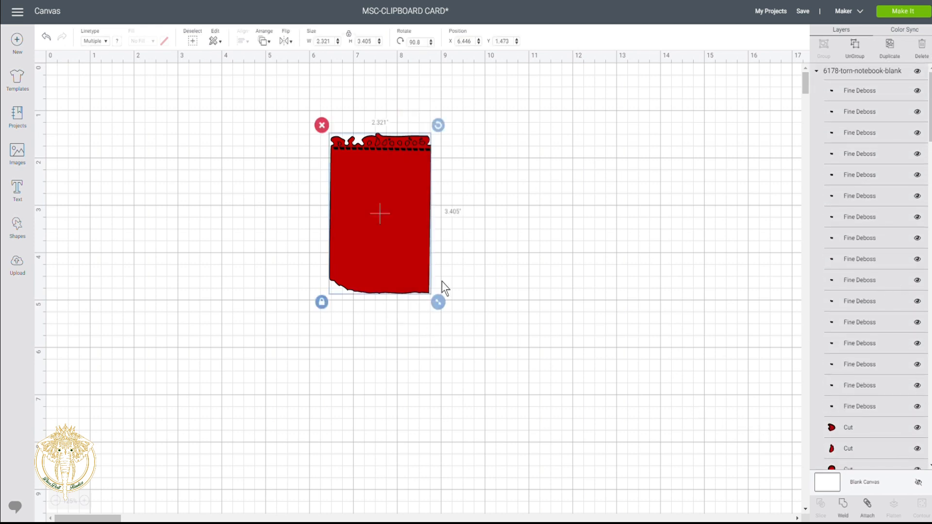
pyautogui.click(877, 513)
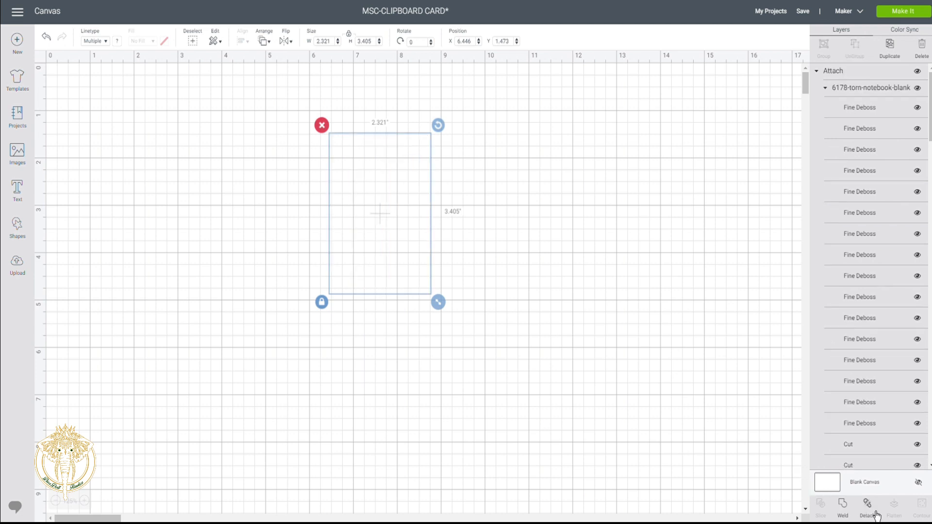
pyautogui.moveTo(369, 208); pyautogui.dragTo(392, 208)
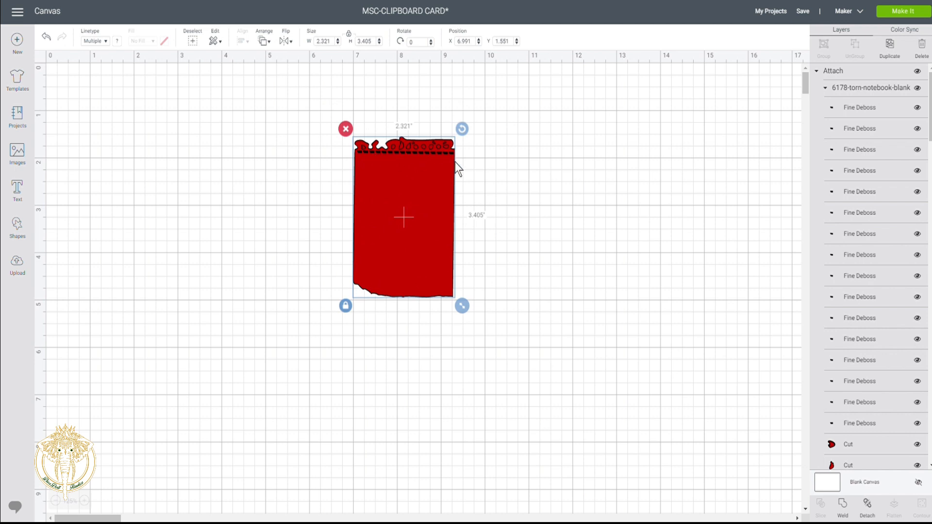
pyautogui.click(484, 177)
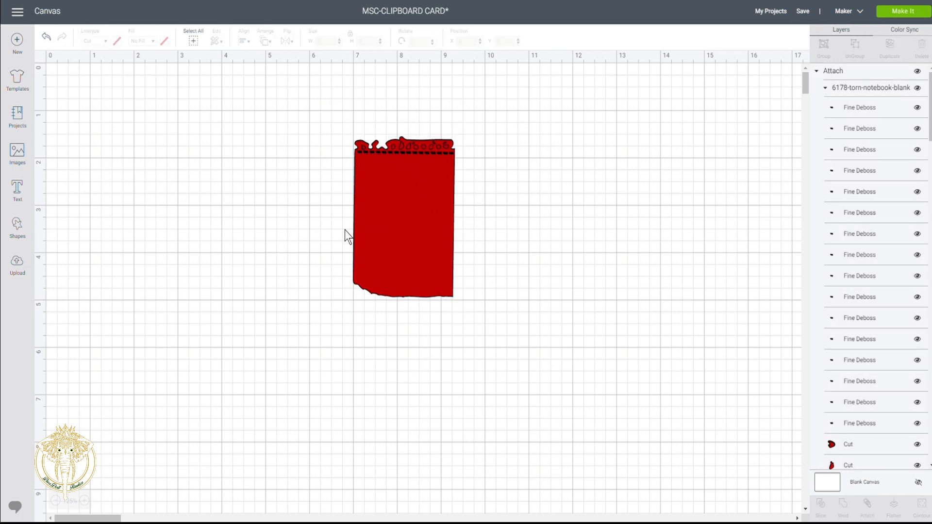
# - Recolour the notebook sheet's red background Cut layer to white
pyautogui.click(379, 243)
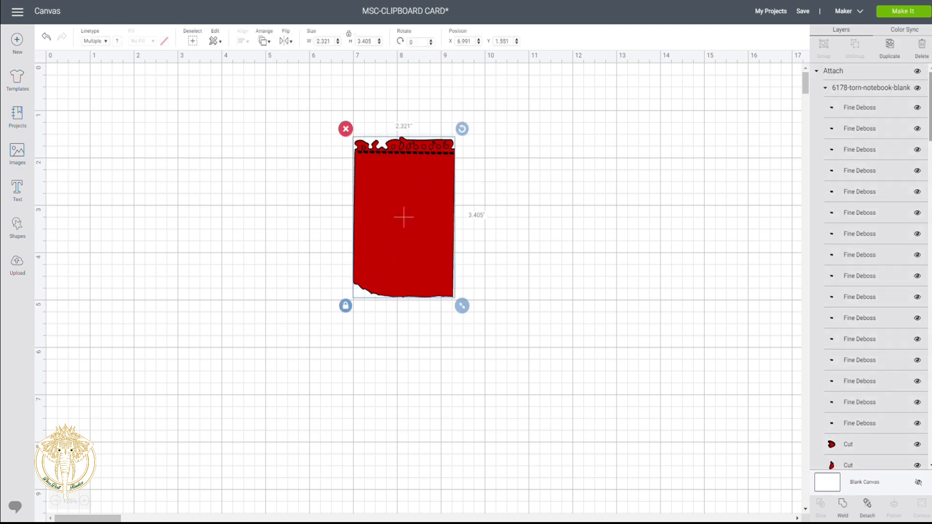
pyautogui.scroll(-10, 893, 169)
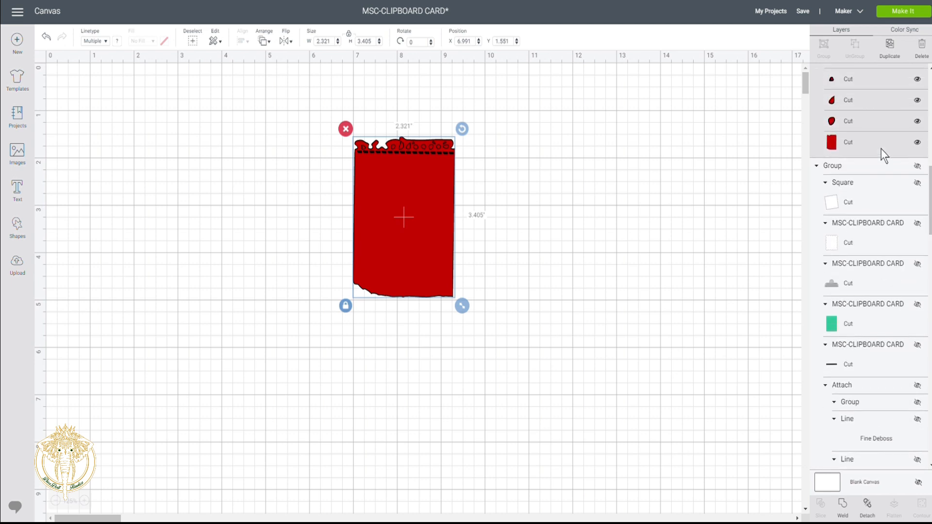
pyautogui.click(872, 143)
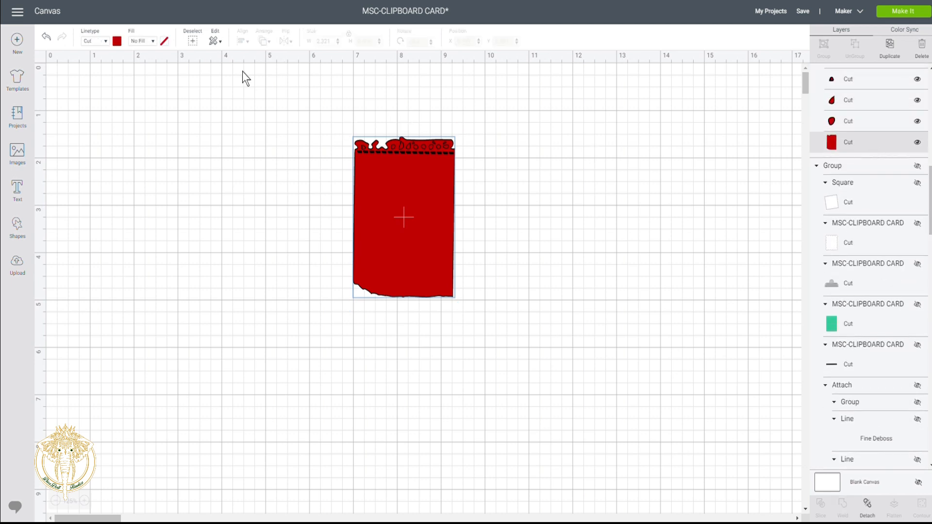
pyautogui.click(116, 40)
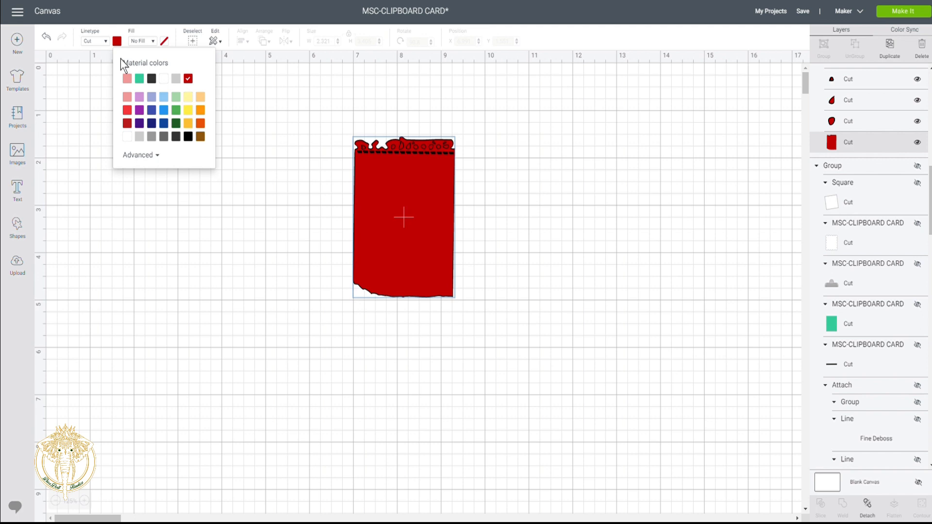
pyautogui.click(164, 79)
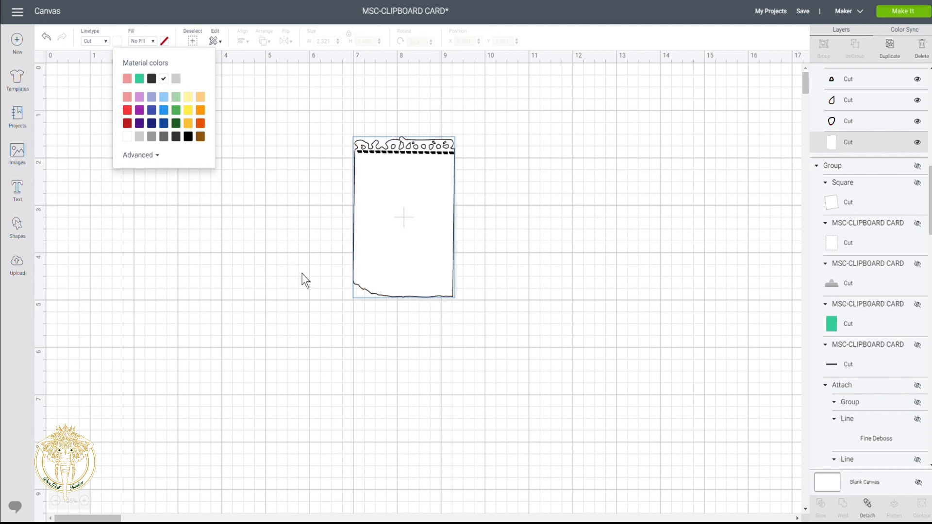
pyautogui.click(481, 213)
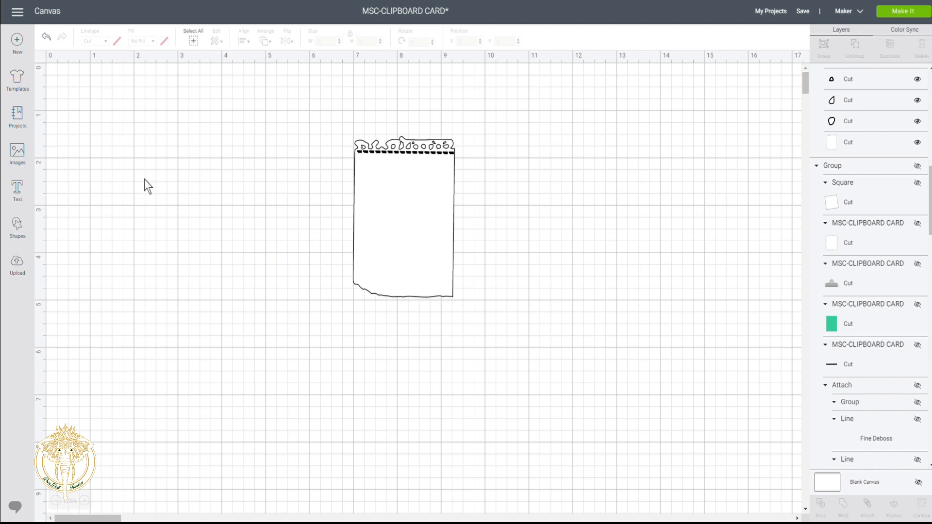
pyautogui.click(23, 234)
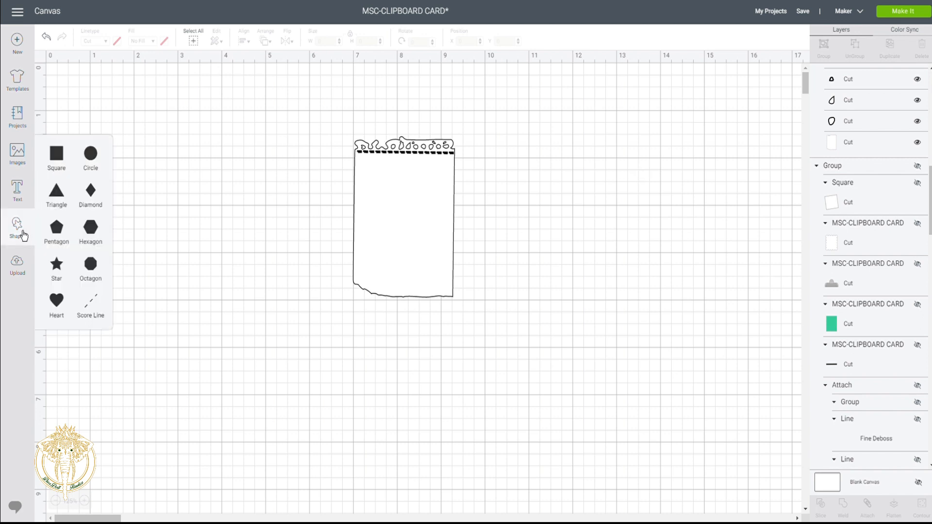
# - Add a Score Line tilted to 79.36° beside the sheet and move the notebook sheet higher
pyautogui.click(99, 306)
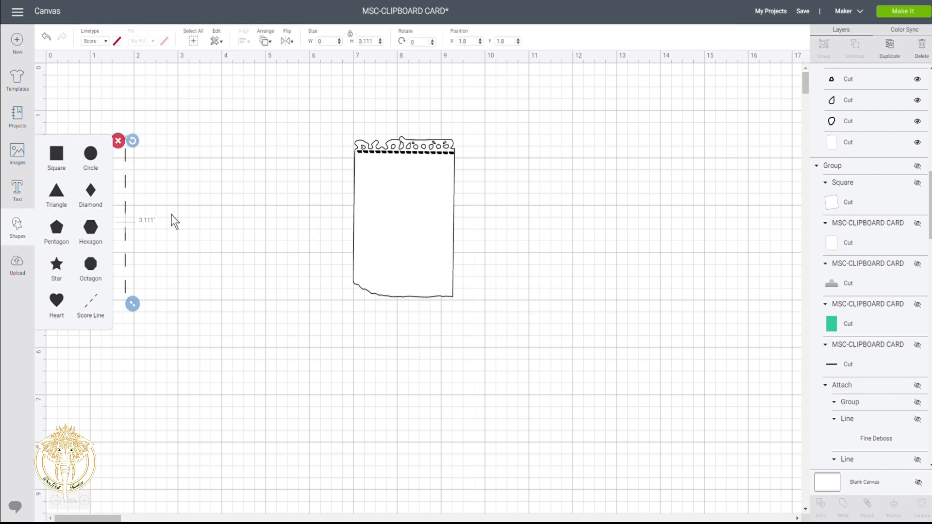
pyautogui.moveTo(133, 143); pyautogui.dragTo(260, 197)
pyautogui.moveTo(399, 202); pyautogui.dragTo(396, 168)
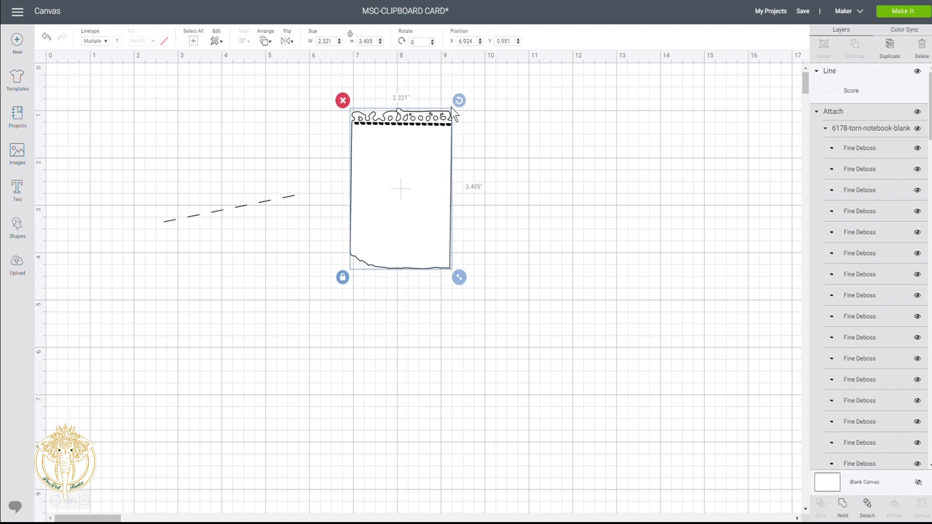
pyautogui.moveTo(459, 100); pyautogui.dragTo(459, 98)
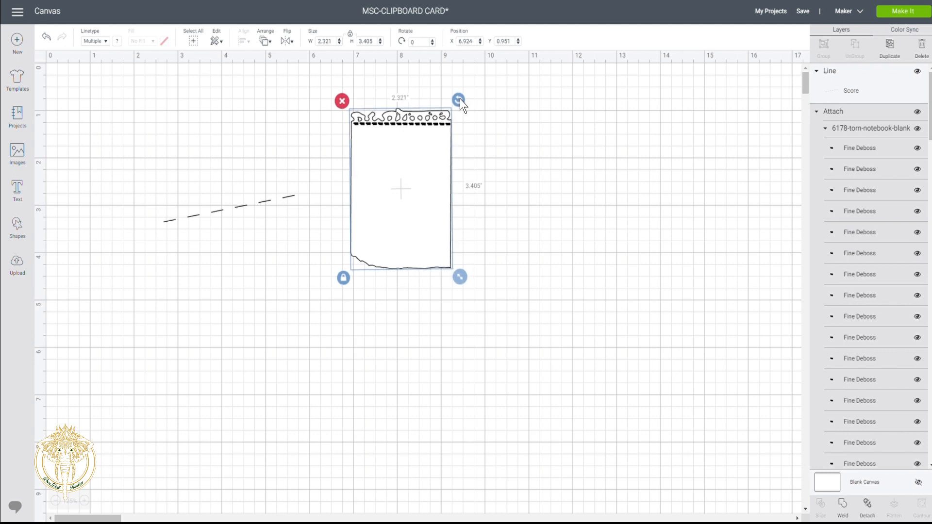
# - Set the dashed score line's rotation to 90° so it lies horizontally left of the sheet
pyautogui.click(240, 203)
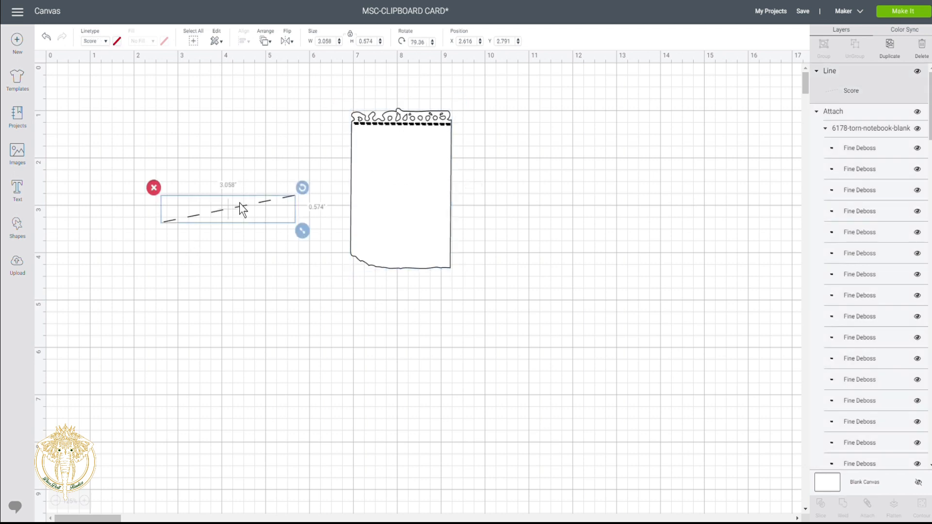
pyautogui.moveTo(300, 190)
pyautogui.mouseDown()
pyautogui.moveTo(303, 217)
pyautogui.moveTo(303, 201)
pyautogui.mouseUp()
pyautogui.moveTo(229, 211); pyautogui.dragTo(228, 205)
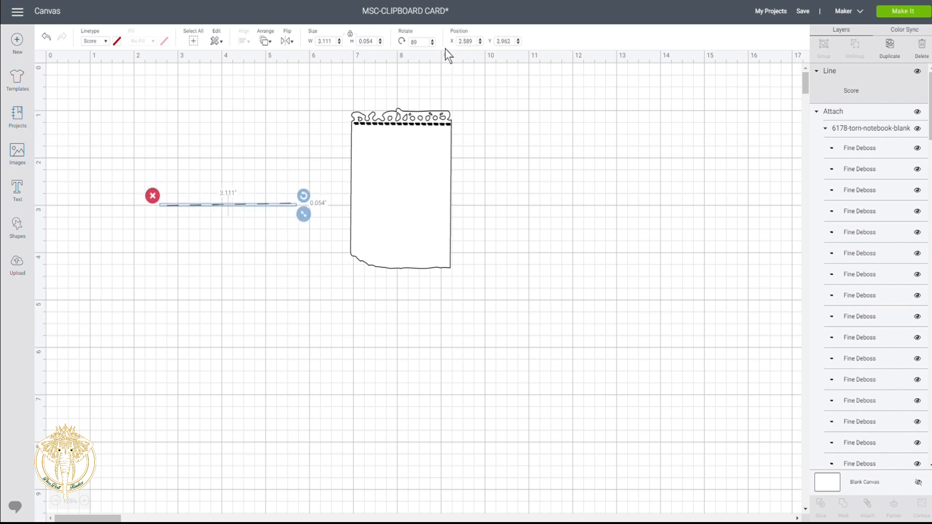
pyautogui.click(432, 40)
pyautogui.click(433, 44)
pyautogui.click(433, 45)
pyautogui.click(433, 40)
pyautogui.click(286, 314)
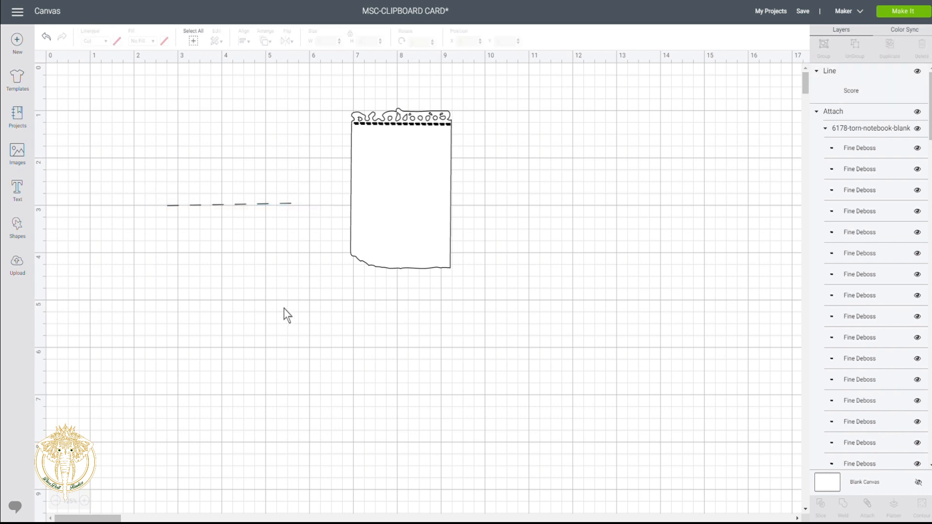
pyautogui.click(261, 204)
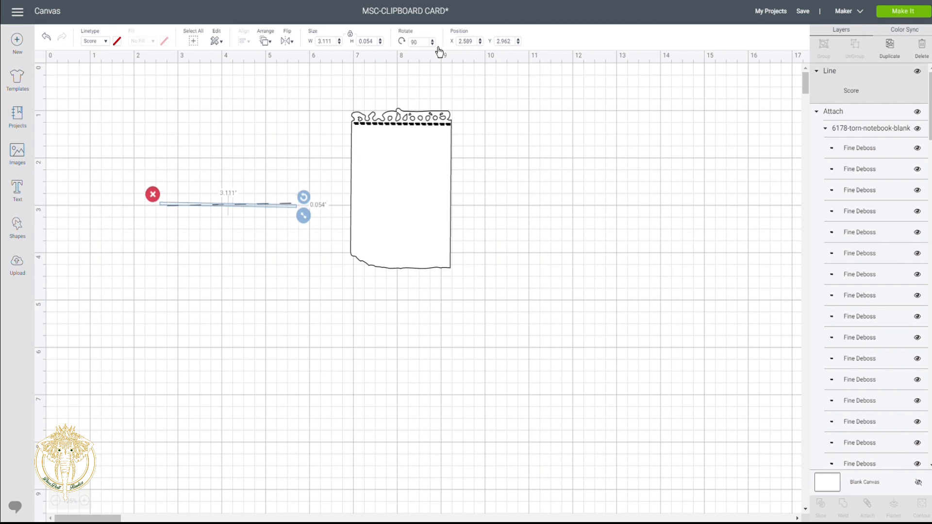
pyautogui.click(262, 269)
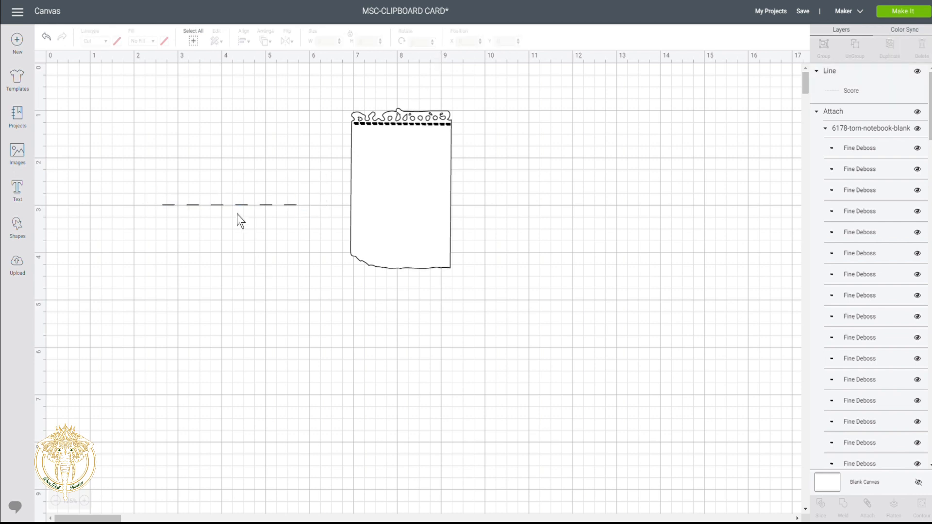
# - Shorten the score line to 2.289 in and place it just right of the sheet's top edge
pyautogui.moveTo(241, 206); pyautogui.dragTo(432, 141)
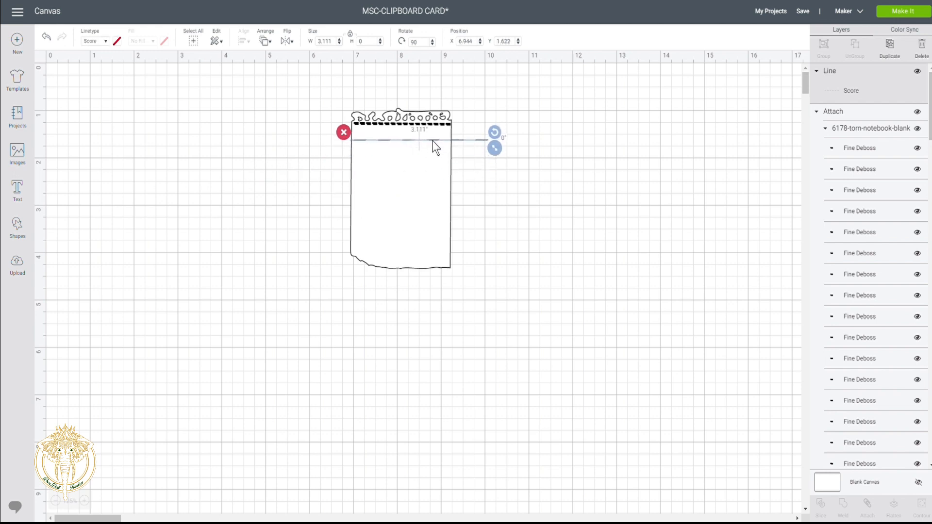
pyautogui.moveTo(497, 149); pyautogui.dragTo(461, 147)
pyautogui.click(490, 195)
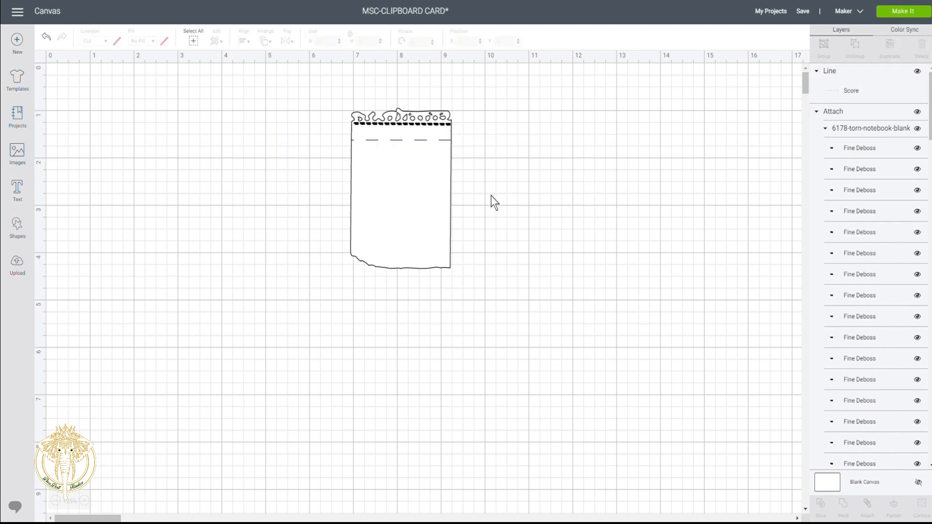
pyautogui.click(443, 142)
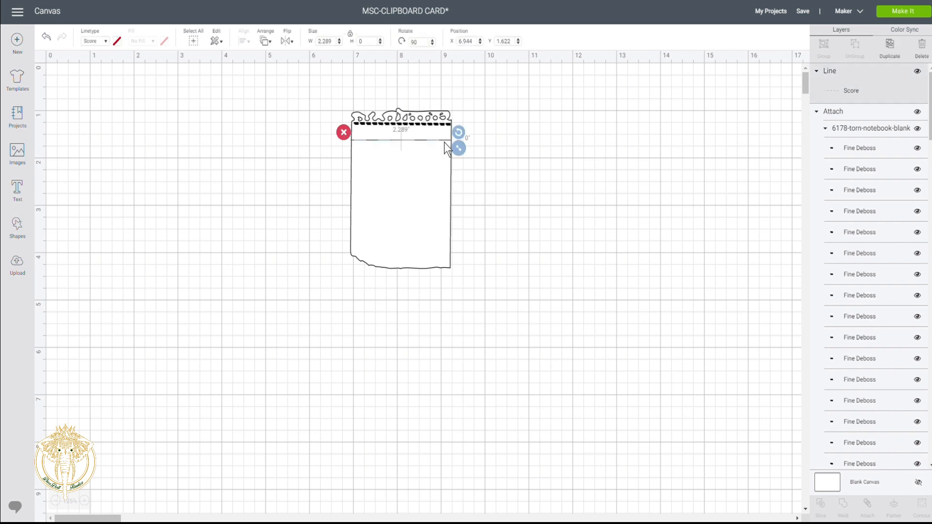
pyautogui.click(430, 164)
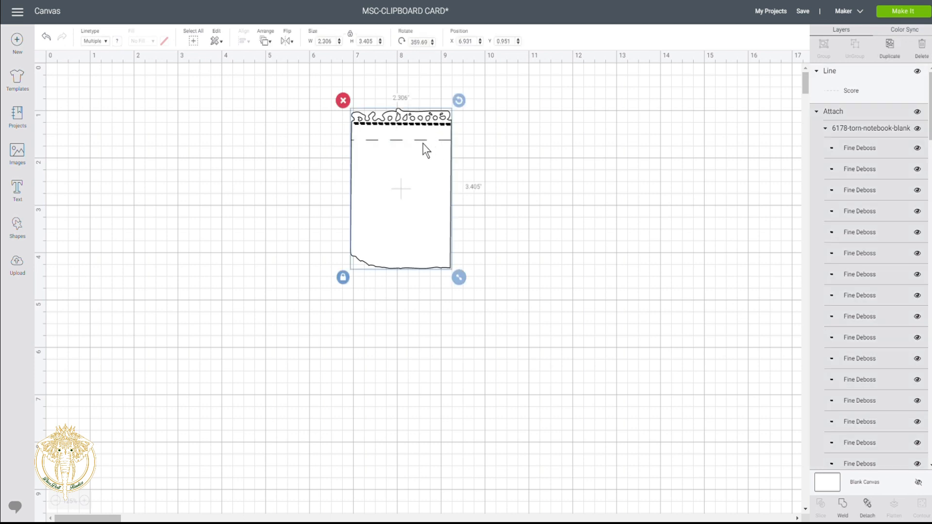
pyautogui.click(423, 141)
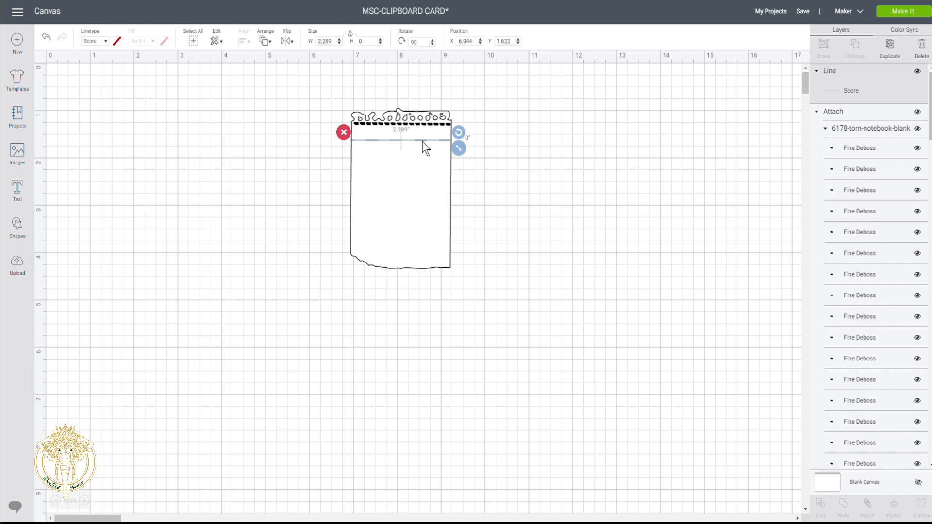
pyautogui.moveTo(422, 141); pyautogui.dragTo(528, 139)
pyautogui.click(526, 164)
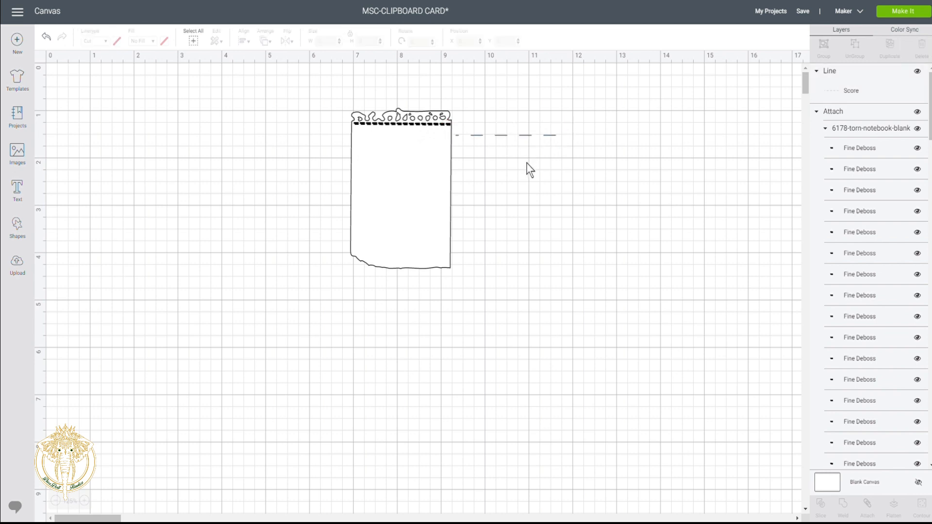
# - Change the 2.289 in line's linetype from Score to Fine Deboss
pyautogui.click(552, 137)
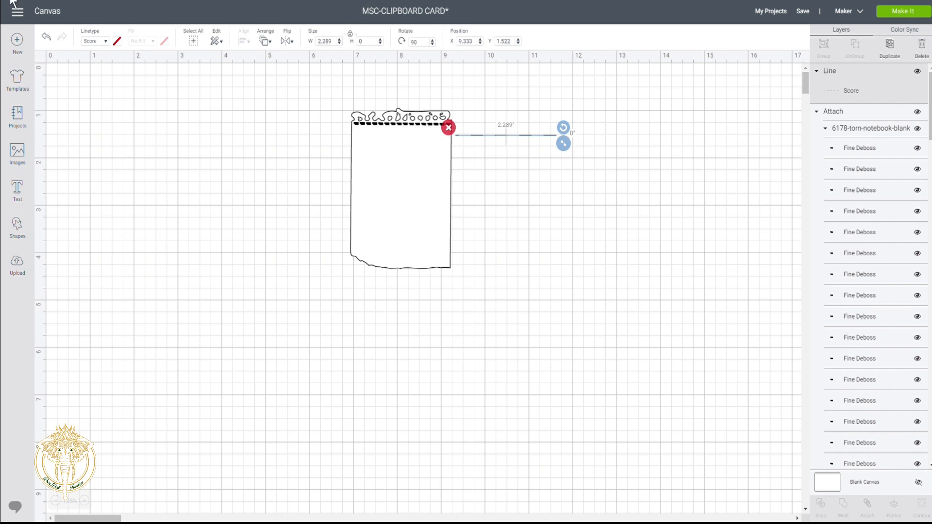
pyautogui.click(101, 40)
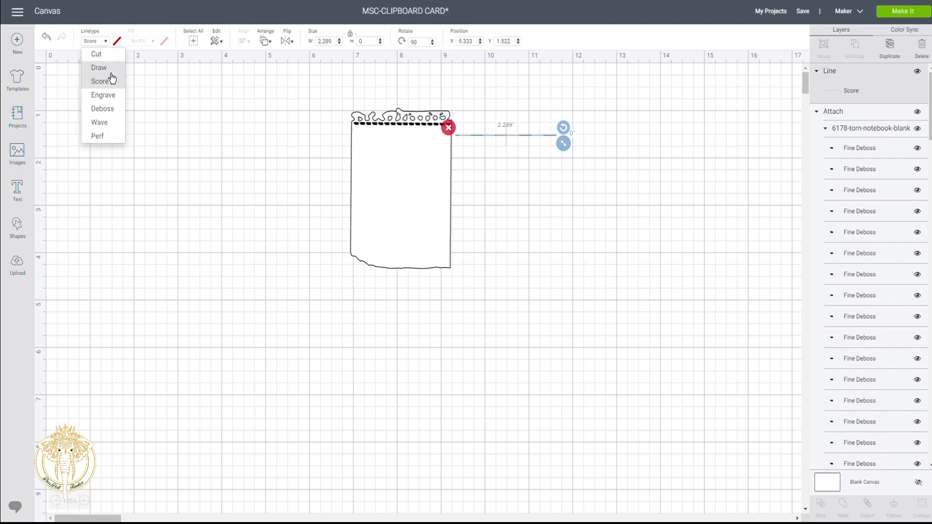
pyautogui.click(110, 112)
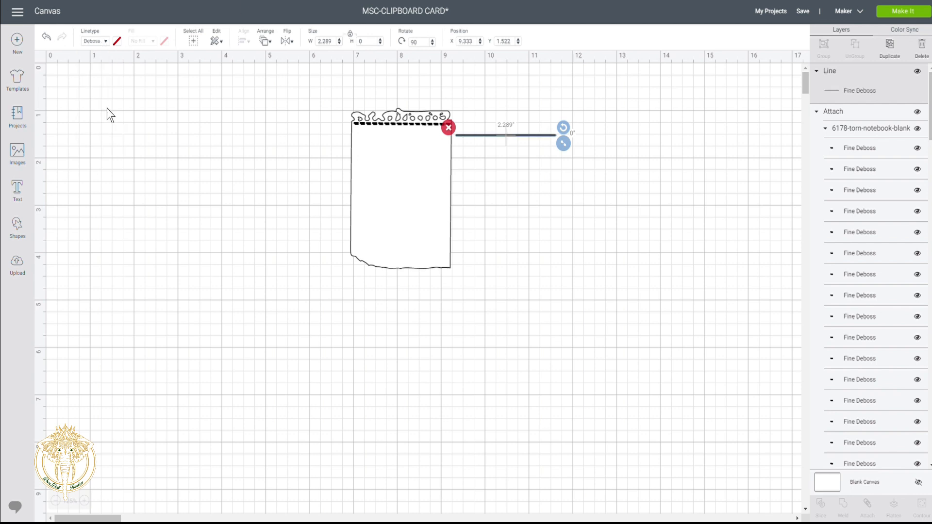
pyautogui.click(217, 223)
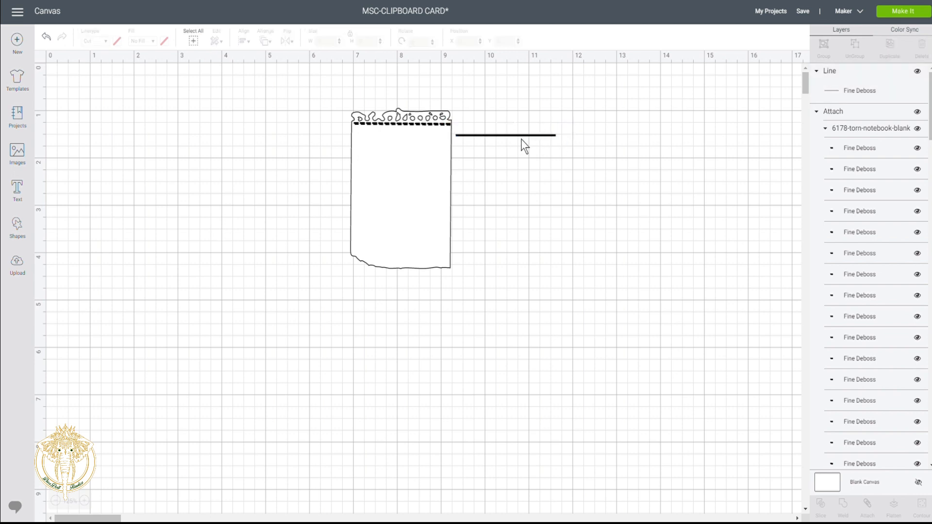
pyautogui.click(843, 85)
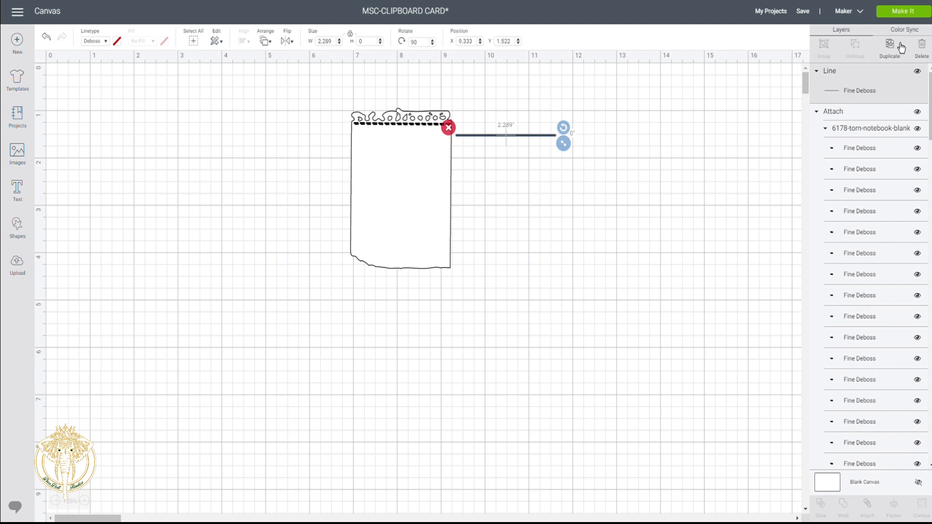
# - Move the Fine Deboss line under the sheet's dashed top border and trim it to 2.211 in
pyautogui.moveTo(503, 136); pyautogui.dragTo(399, 145)
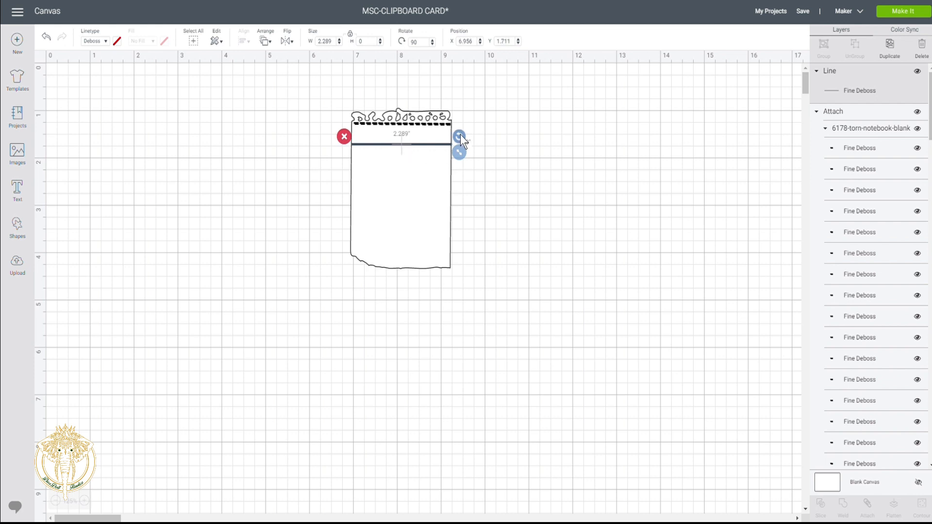
pyautogui.moveTo(462, 151); pyautogui.dragTo(460, 150)
pyautogui.click(465, 192)
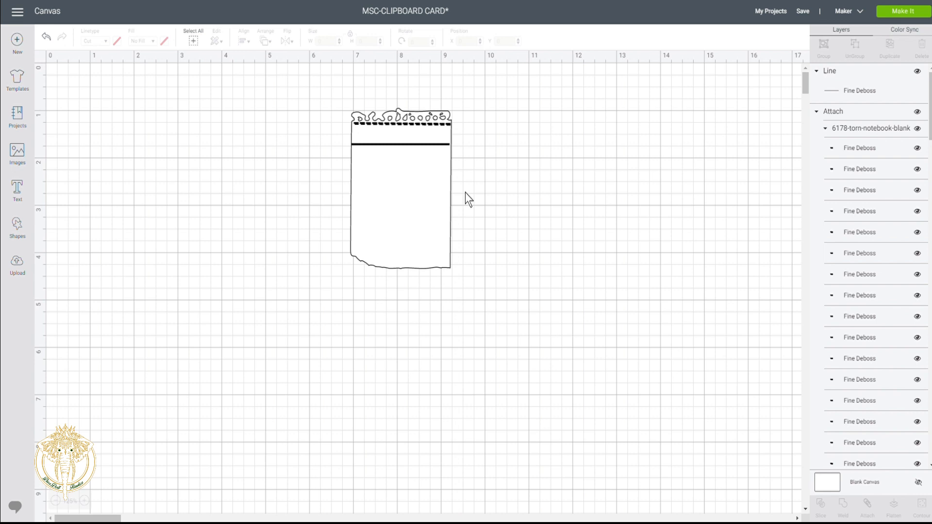
pyautogui.moveTo(388, 144); pyautogui.dragTo(386, 143)
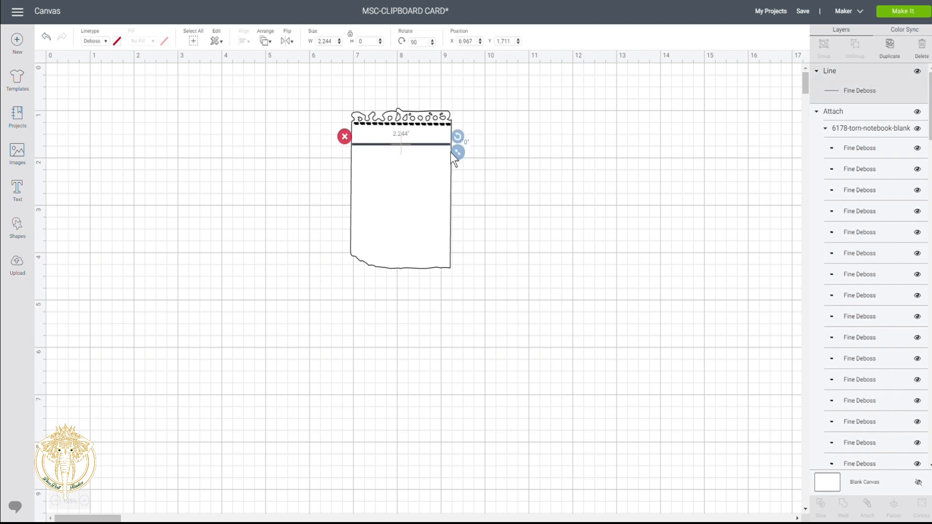
pyautogui.moveTo(456, 152); pyautogui.dragTo(408, 144)
# - Nudge the 2.211 in Fine Deboss line right, duplicate it into eight staggered lines, and select them all
pyautogui.click(474, 202)
pyautogui.moveTo(418, 146); pyautogui.dragTo(521, 146)
pyautogui.click(895, 55)
pyautogui.click(895, 54)
pyautogui.click(895, 54)
pyautogui.click(895, 54)
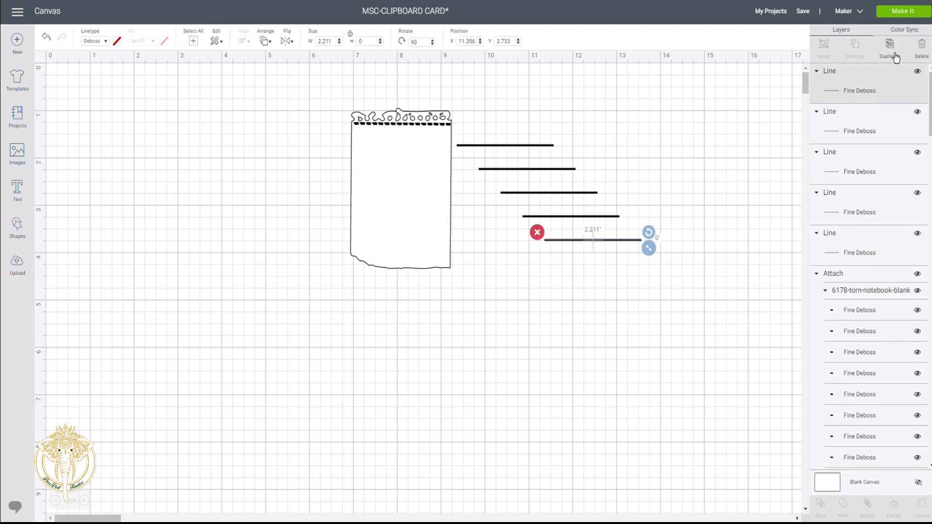
pyautogui.click(894, 55)
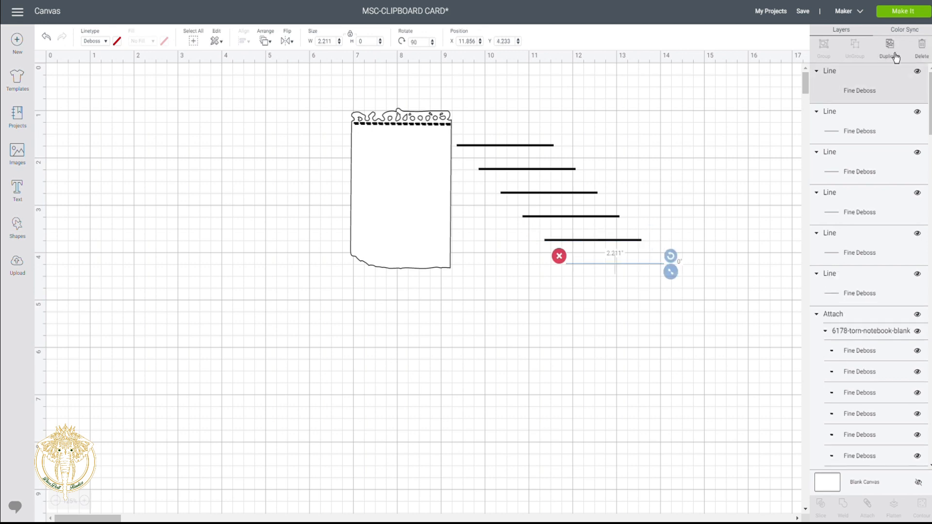
pyautogui.click(894, 54)
pyautogui.click(895, 54)
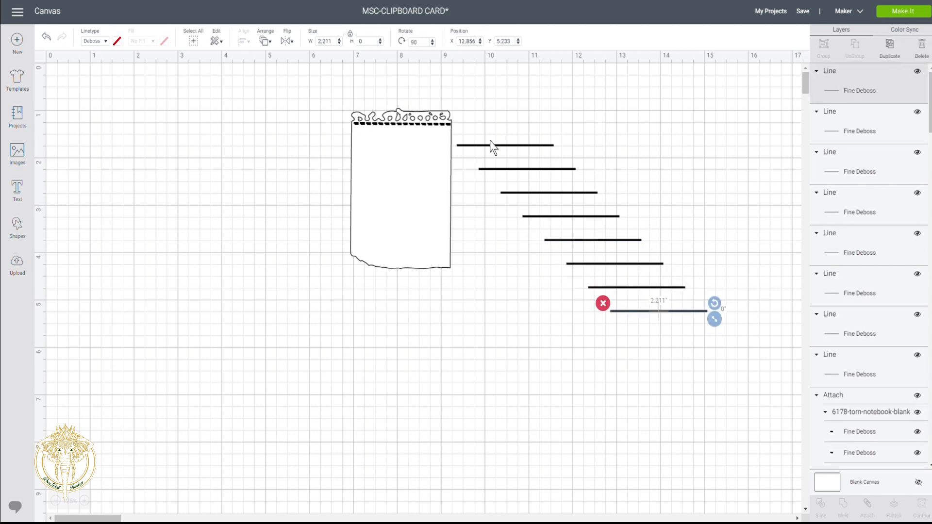
pyautogui.moveTo(492, 125); pyautogui.dragTo(700, 391)
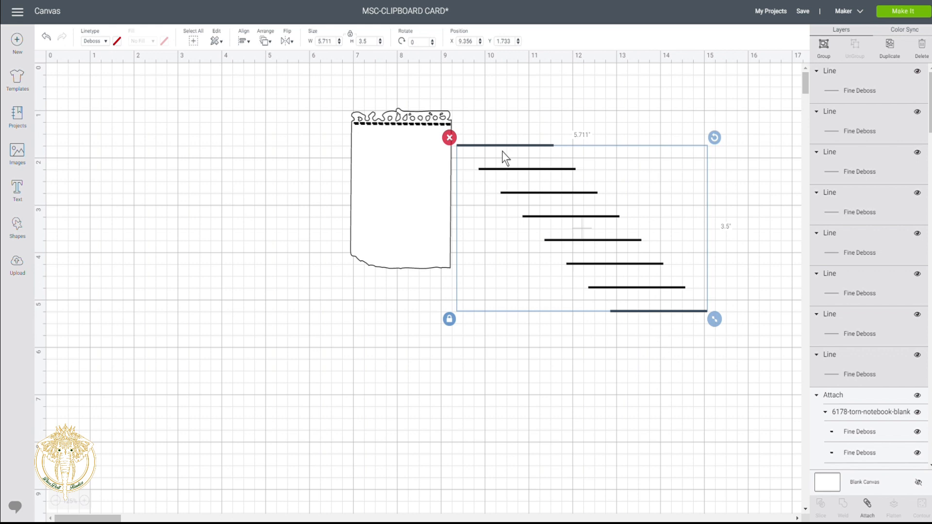
# - Left-align the eight lines and distribute them vertically and horizontally into a 2.211 × 3.5 in column
pyautogui.click(248, 43)
pyautogui.click(254, 72)
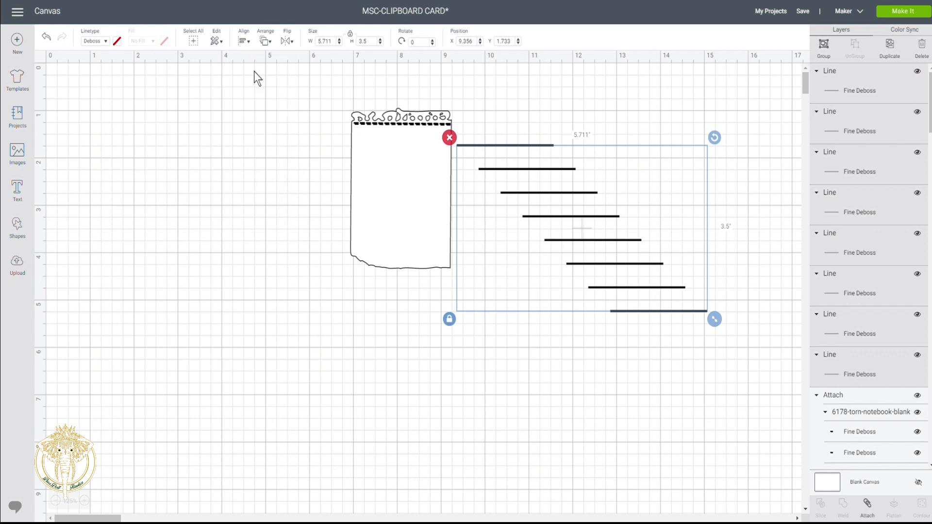
pyautogui.click(249, 47)
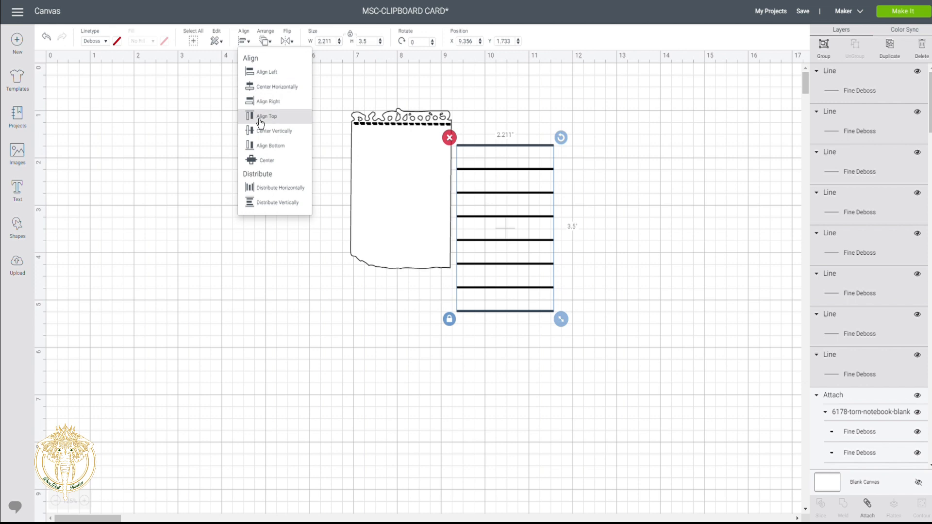
pyautogui.click(275, 204)
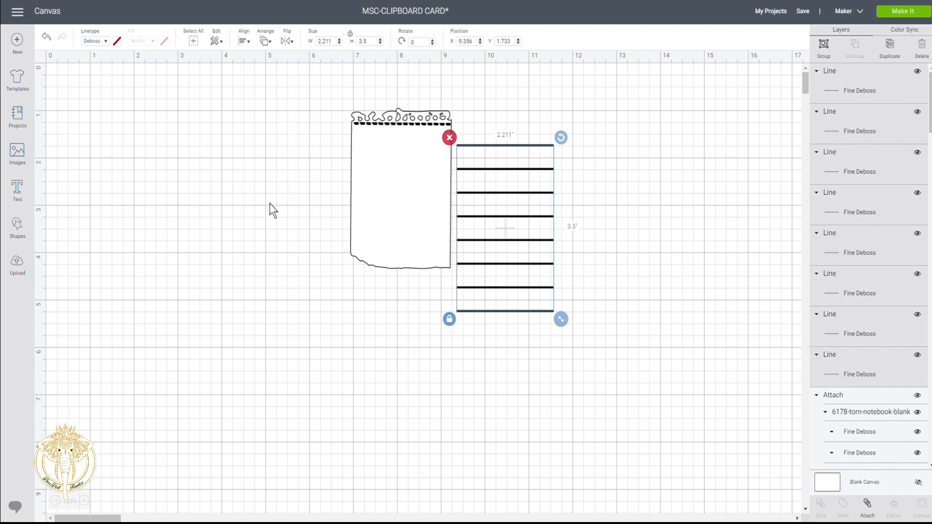
pyautogui.click(245, 42)
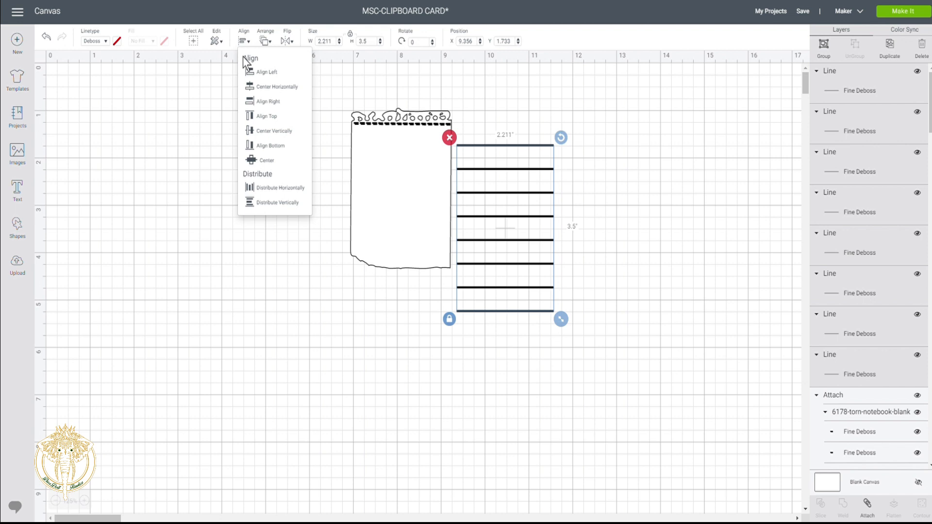
pyautogui.click(263, 189)
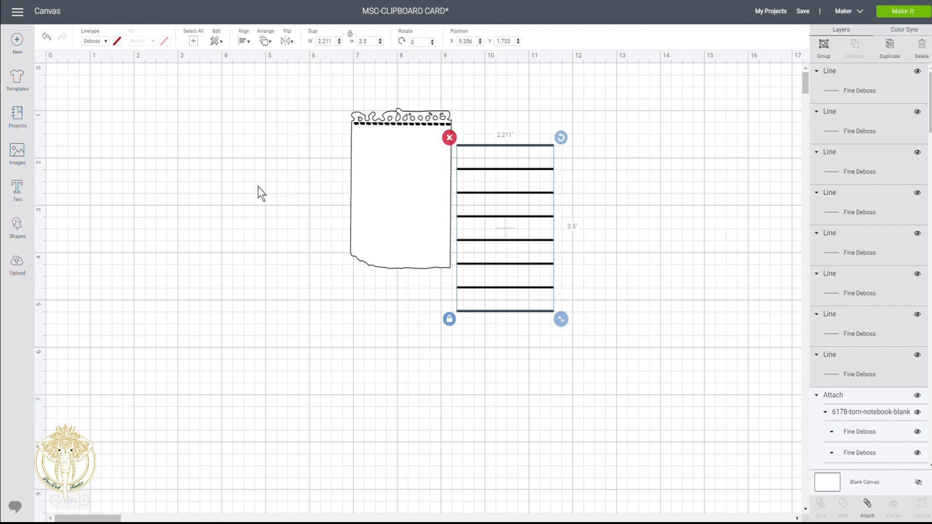
pyautogui.moveTo(501, 177)
pyautogui.mouseDown()
pyautogui.moveTo(465, 163)
pyautogui.moveTo(404, 158)
pyautogui.moveTo(512, 167)
pyautogui.mouseUp()
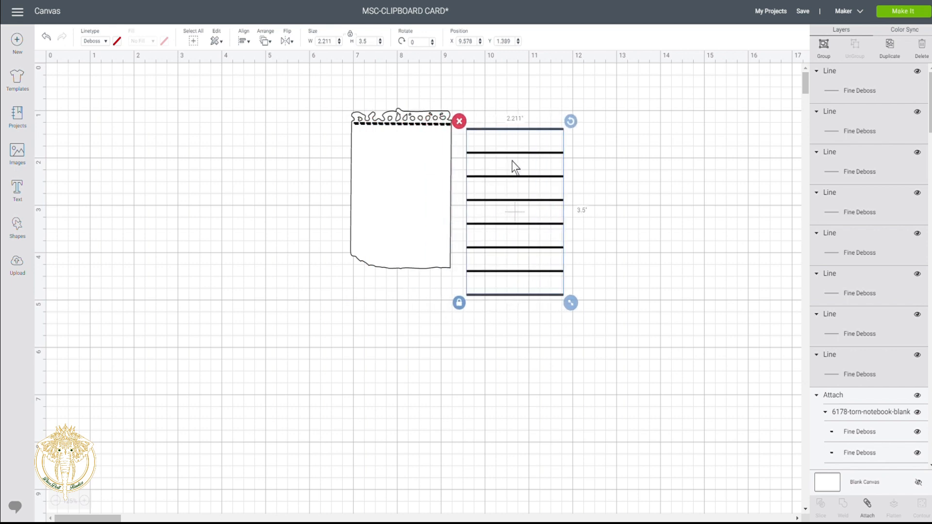
# - Drag lines two through eight up one by one into a 1.611 in tall stack, then select all
pyautogui.click(610, 150)
pyautogui.moveTo(521, 154); pyautogui.dragTo(520, 142)
pyautogui.moveTo(522, 177); pyautogui.dragTo(520, 156)
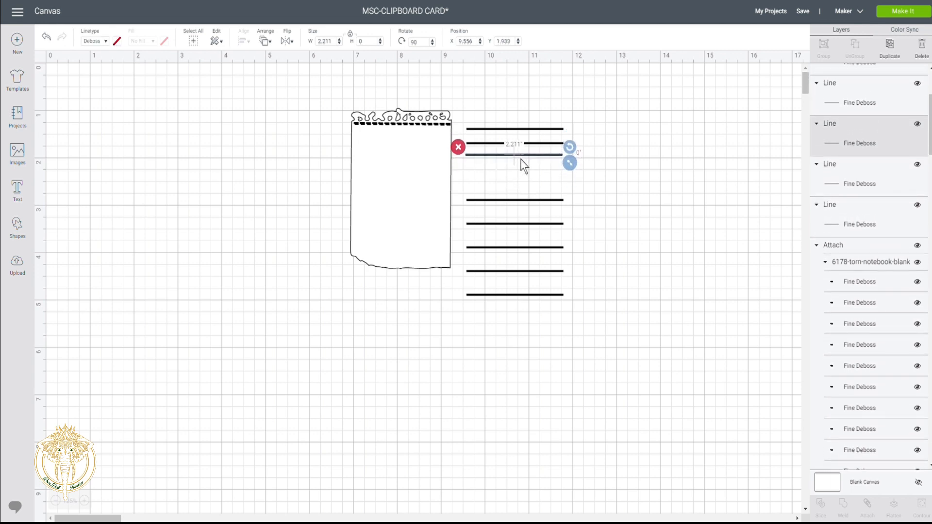
pyautogui.moveTo(528, 202); pyautogui.dragTo(523, 169)
pyautogui.moveTo(524, 227); pyautogui.dragTo(524, 179)
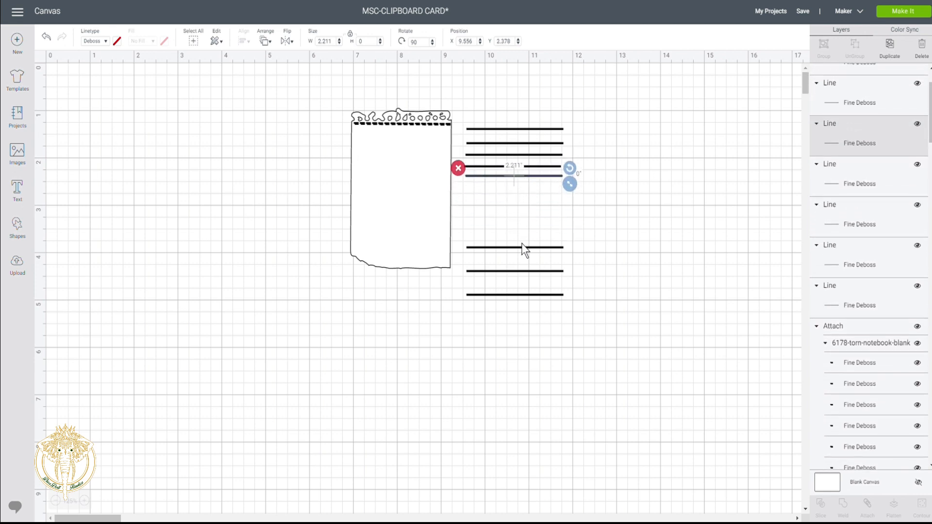
pyautogui.moveTo(498, 247); pyautogui.dragTo(498, 186)
pyautogui.moveTo(505, 272); pyautogui.dragTo(505, 197)
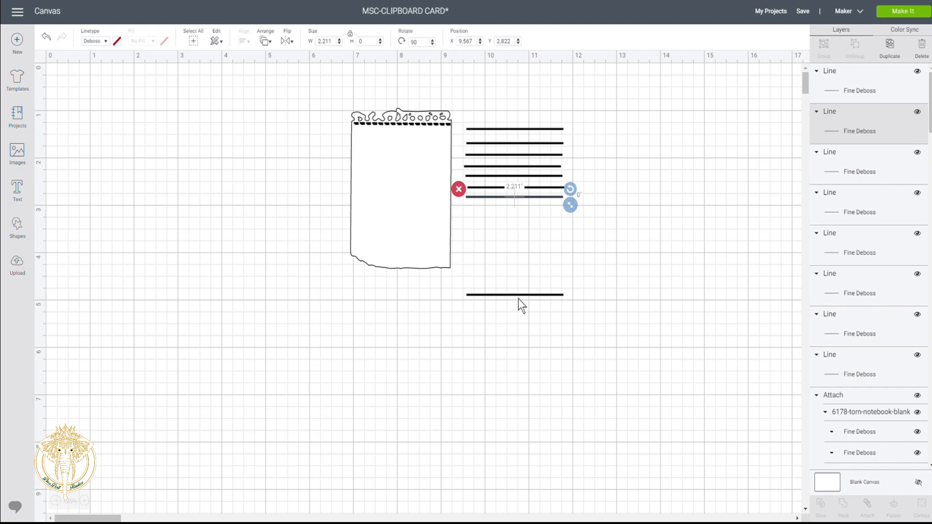
pyautogui.moveTo(517, 298); pyautogui.dragTo(519, 208)
pyautogui.moveTo(497, 104); pyautogui.dragTo(517, 224)
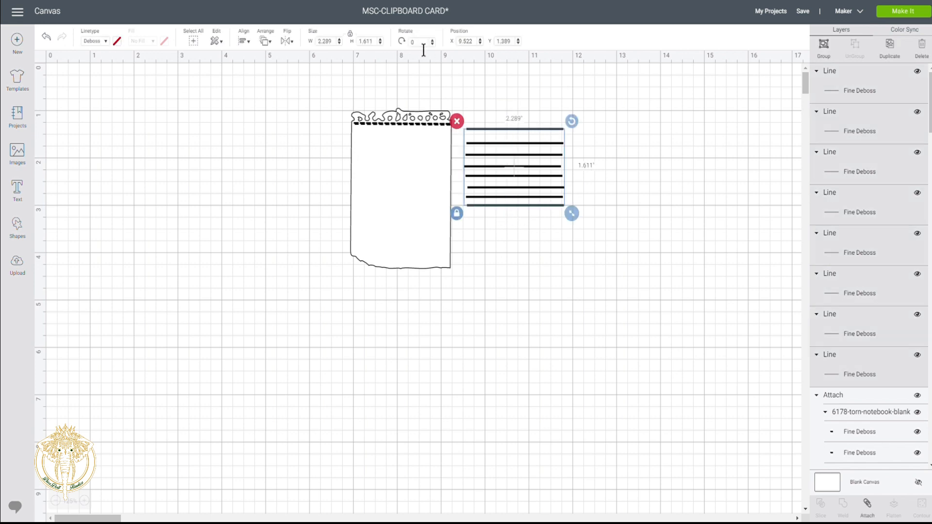
# - Left-align the ruled lines and distribute them horizontally and vertically
pyautogui.click(245, 42)
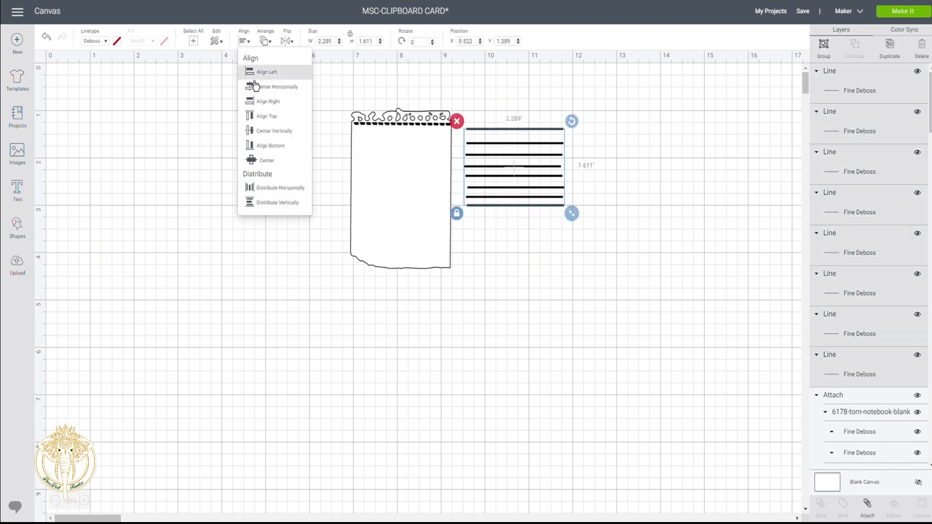
pyautogui.click(253, 78)
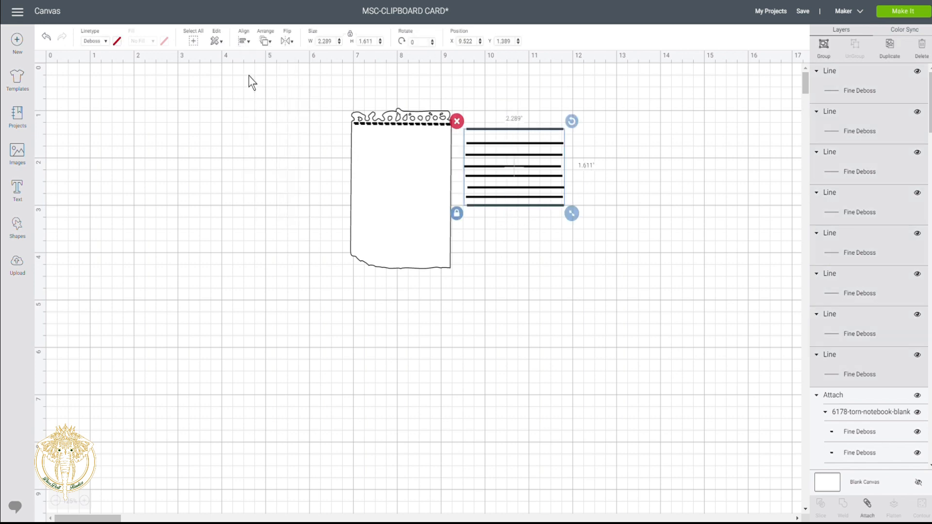
pyautogui.click(249, 44)
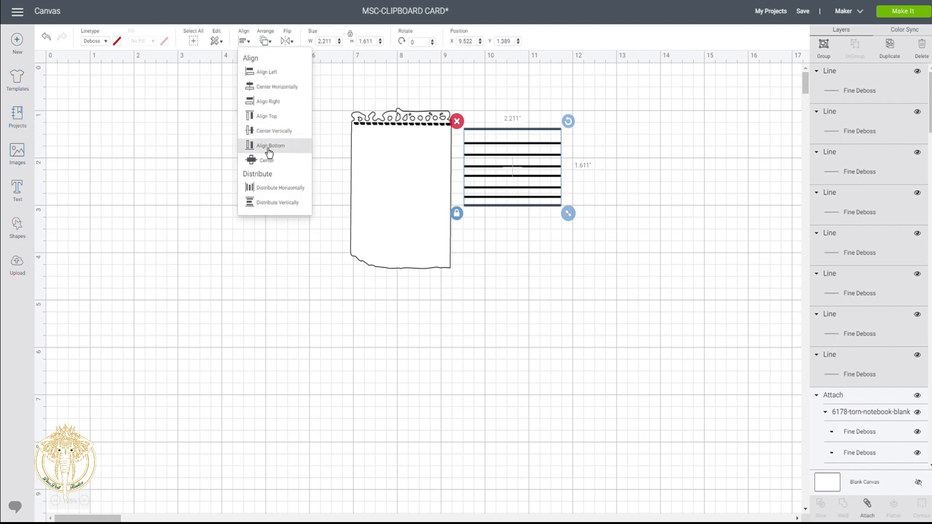
pyautogui.click(271, 190)
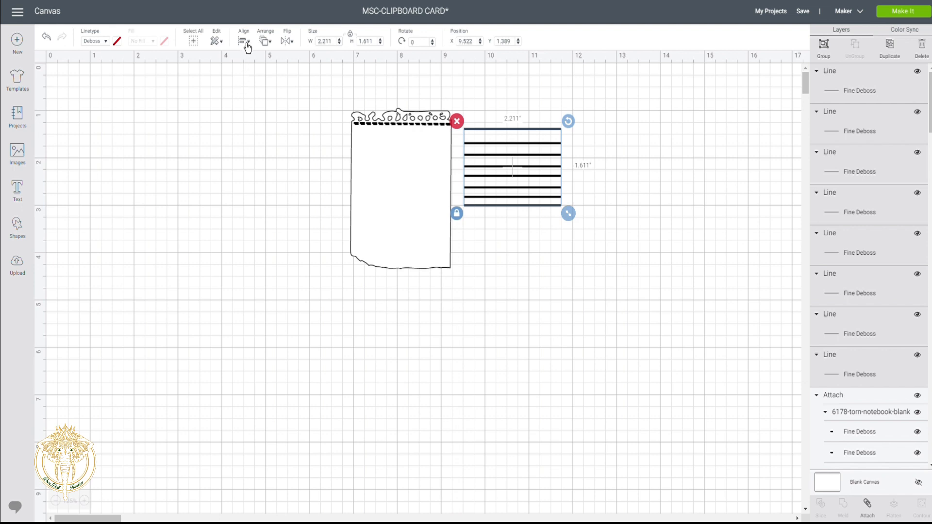
pyautogui.click(246, 44)
pyautogui.click(258, 203)
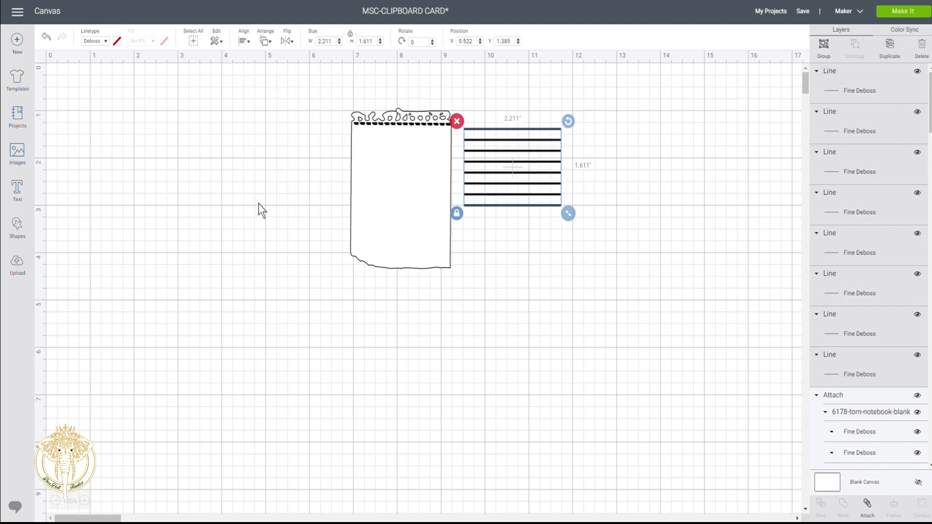
# - Move the lines onto the notebook sheet below its spiral top, trying Center and undoing it
pyautogui.moveTo(512, 167); pyautogui.dragTo(403, 190)
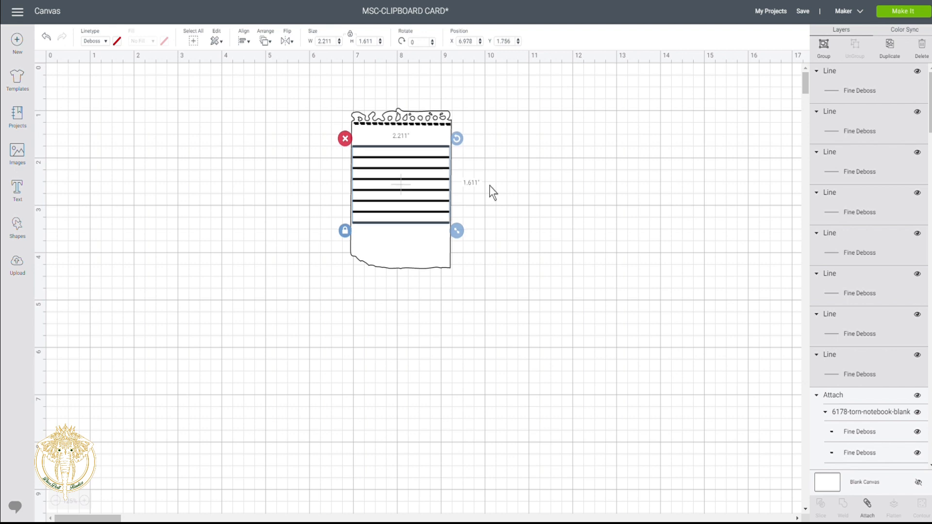
pyautogui.click(529, 195)
pyautogui.moveTo(394, 80); pyautogui.dragTo(450, 314)
pyautogui.click(247, 43)
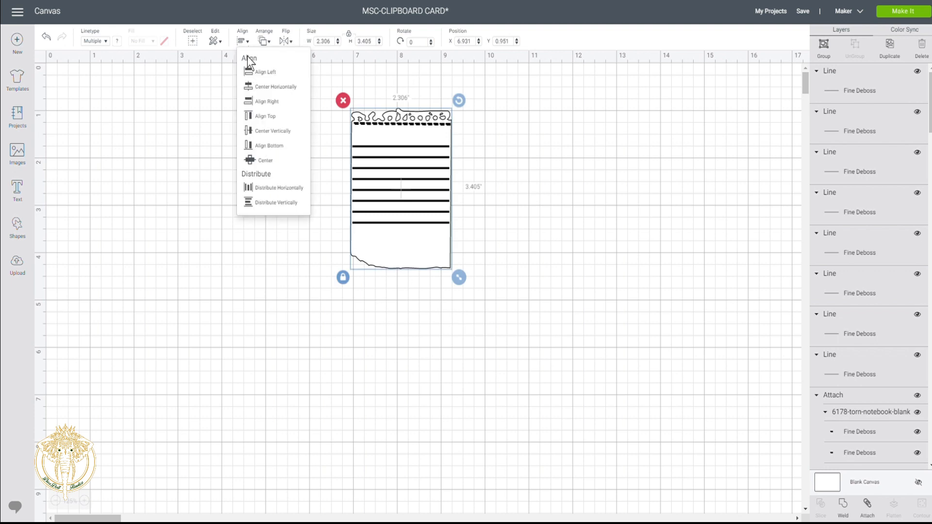
pyautogui.click(264, 162)
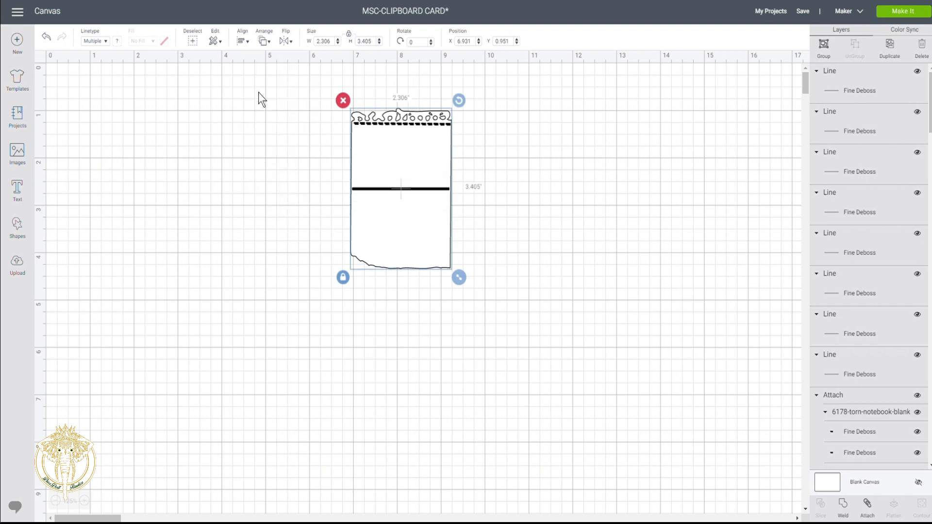
pyautogui.click(48, 39)
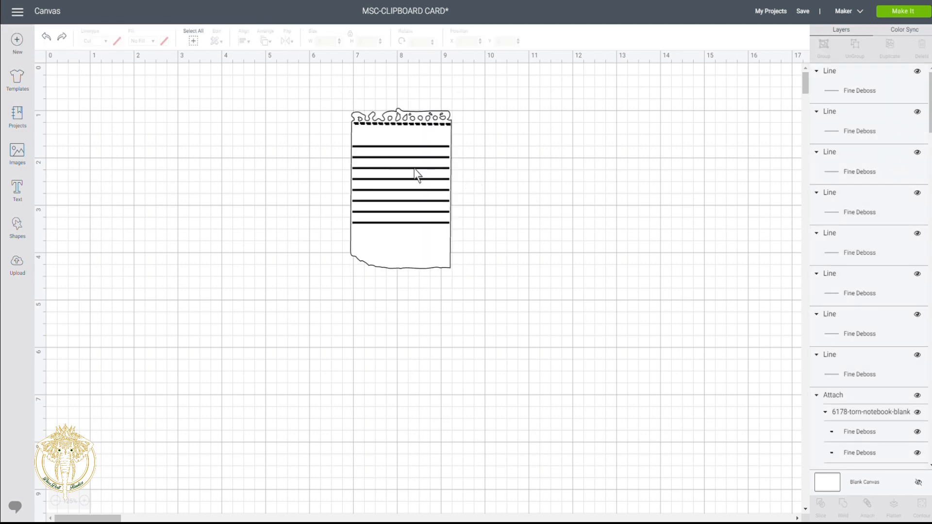
pyautogui.click(415, 168)
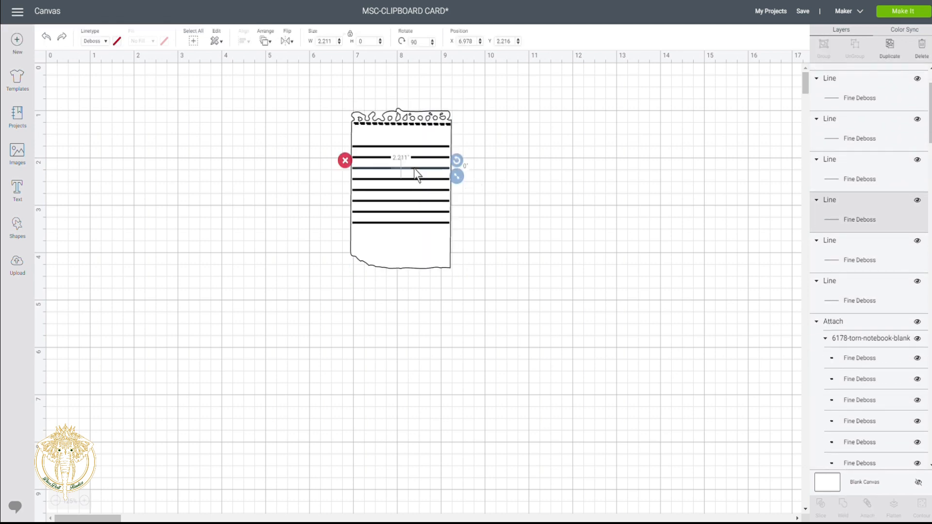
# - Move the torn notebook sheet to the left of the ruled lines
pyautogui.click(422, 124)
pyautogui.moveTo(421, 124); pyautogui.dragTo(270, 139)
pyautogui.click(396, 123)
pyautogui.moveTo(396, 122); pyautogui.dragTo(433, 256)
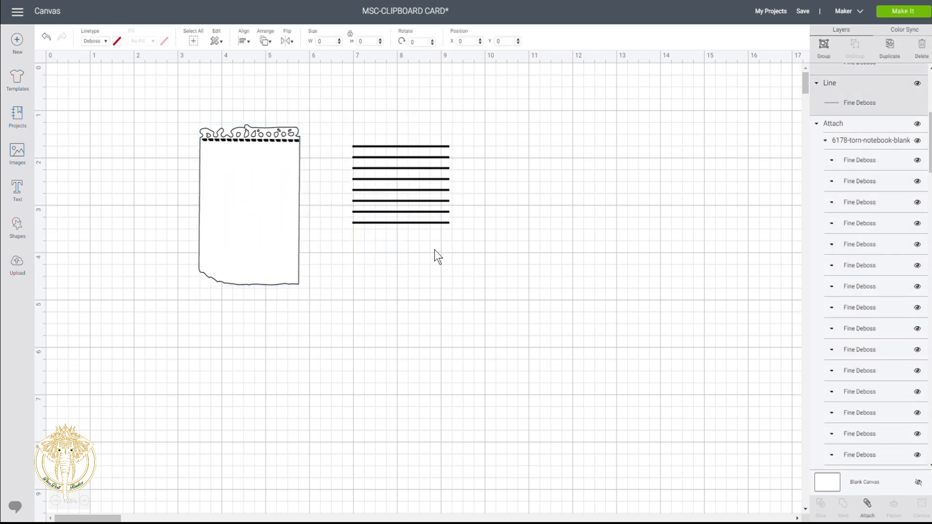
pyautogui.click(510, 190)
# - Duplicate the bottom line twice, placing each copy below the stack to make ten lines
pyautogui.click(429, 223)
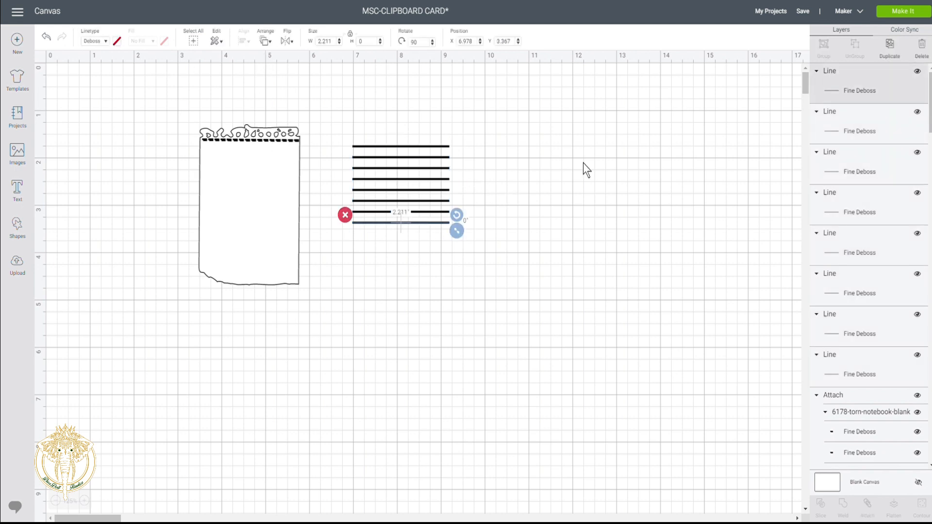
pyautogui.click(899, 52)
pyautogui.moveTo(445, 249); pyautogui.dragTo(421, 232)
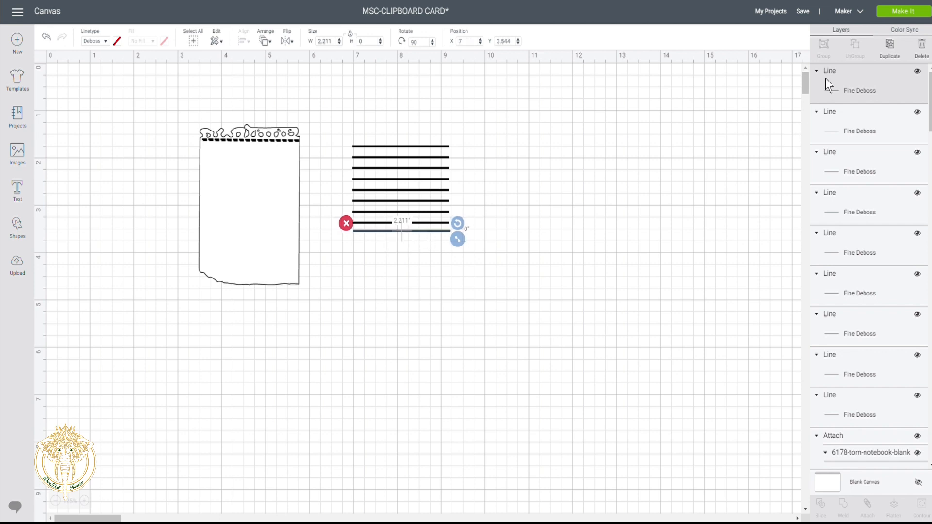
pyautogui.click(895, 54)
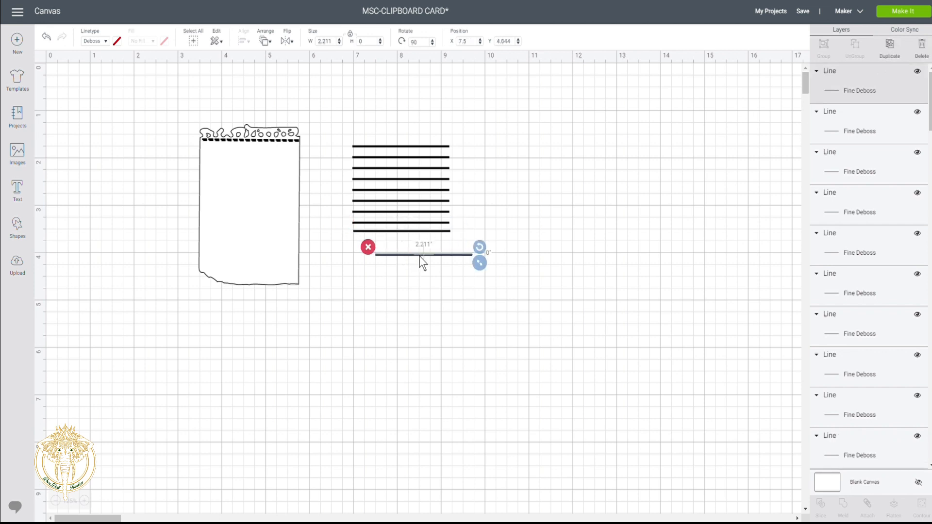
pyautogui.moveTo(421, 257); pyautogui.dragTo(397, 240)
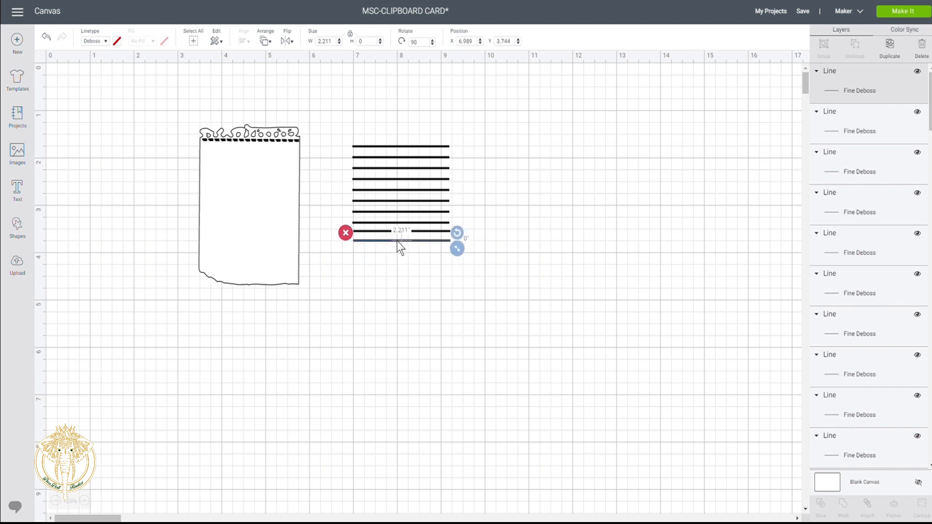
pyautogui.click(392, 312)
pyautogui.moveTo(387, 130); pyautogui.dragTo(398, 271)
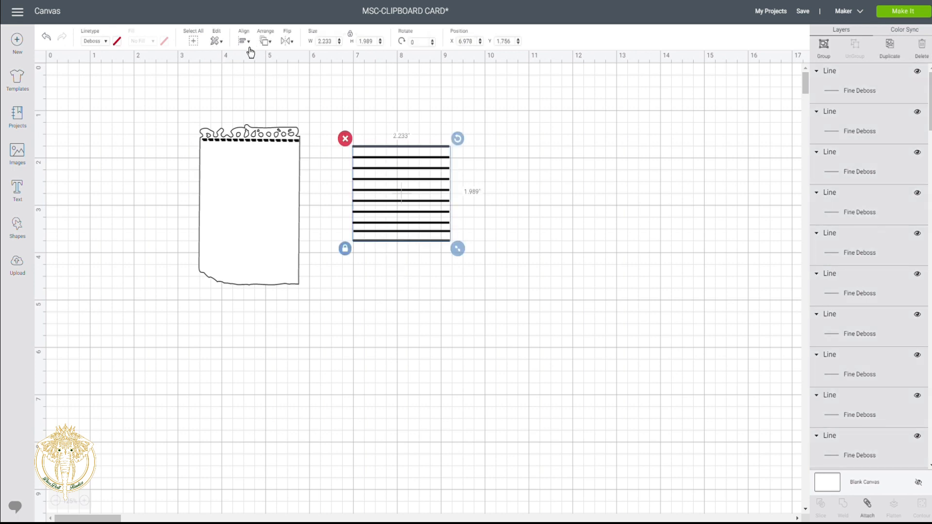
# - Align the ten ruled lines, space them evenly top to bottom, and group them
pyautogui.click(216, 42)
pyautogui.click(251, 71)
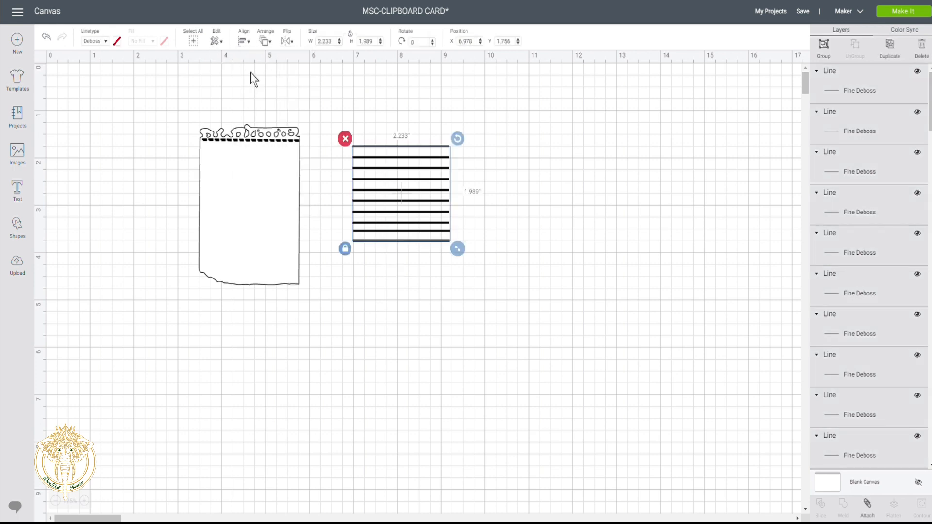
pyautogui.click(243, 42)
pyautogui.click(271, 209)
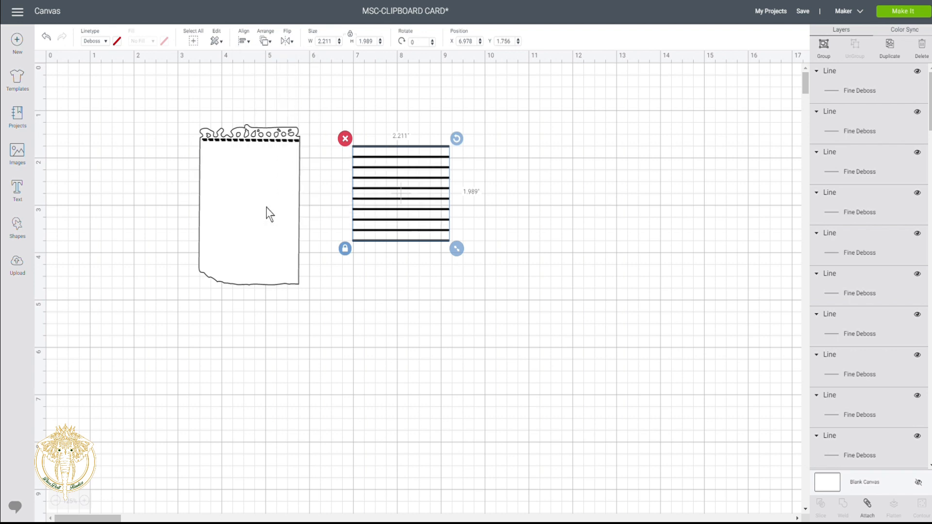
pyautogui.click(824, 44)
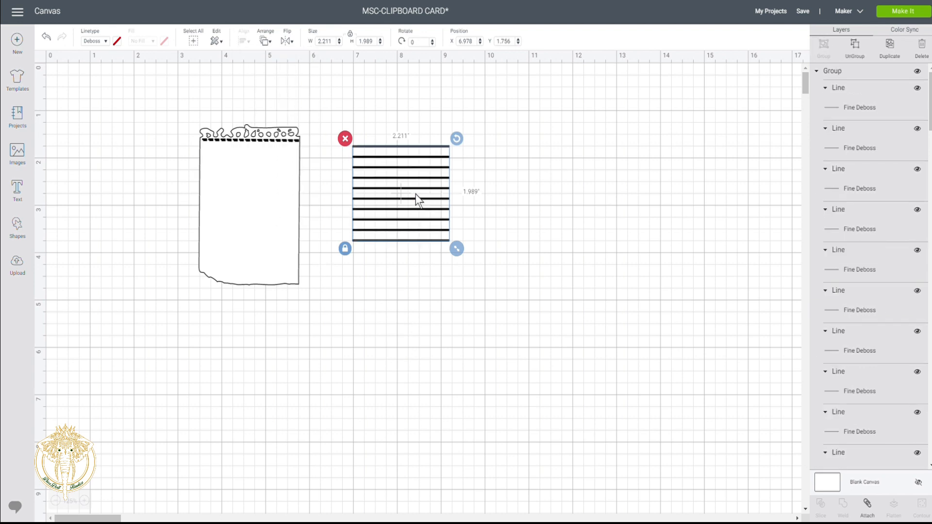
# - Drag the 2.211 × 1.989 in line group onto the notepad sheet and select both together
pyautogui.moveTo(408, 196); pyautogui.dragTo(255, 203)
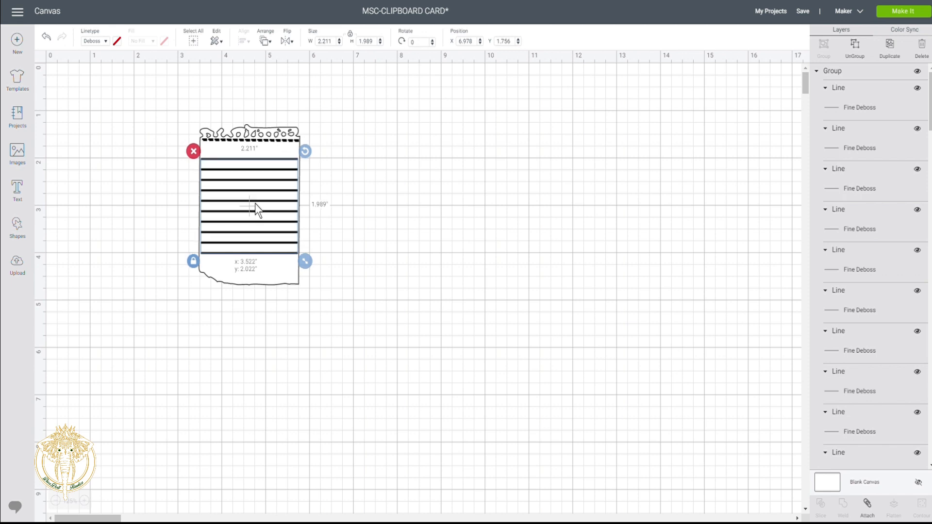
pyautogui.click(378, 206)
pyautogui.moveTo(245, 92); pyautogui.dragTo(276, 324)
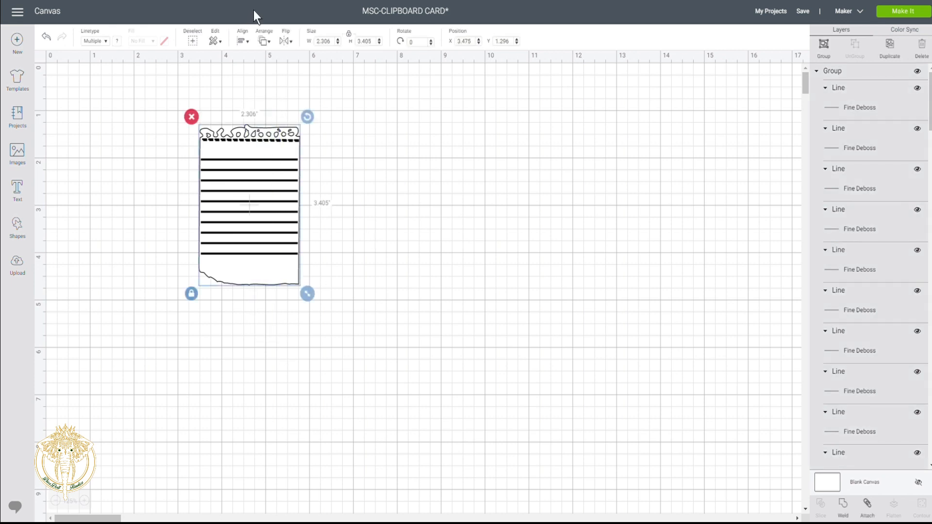
pyautogui.click(243, 41)
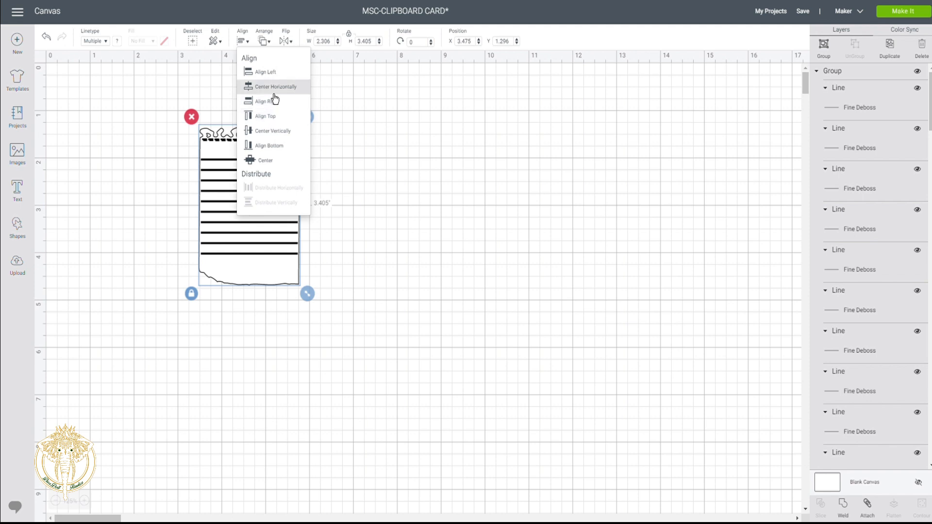
# - Center the lines on the notepad, attach them, shift the design right and send it to Make It
pyautogui.click(268, 159)
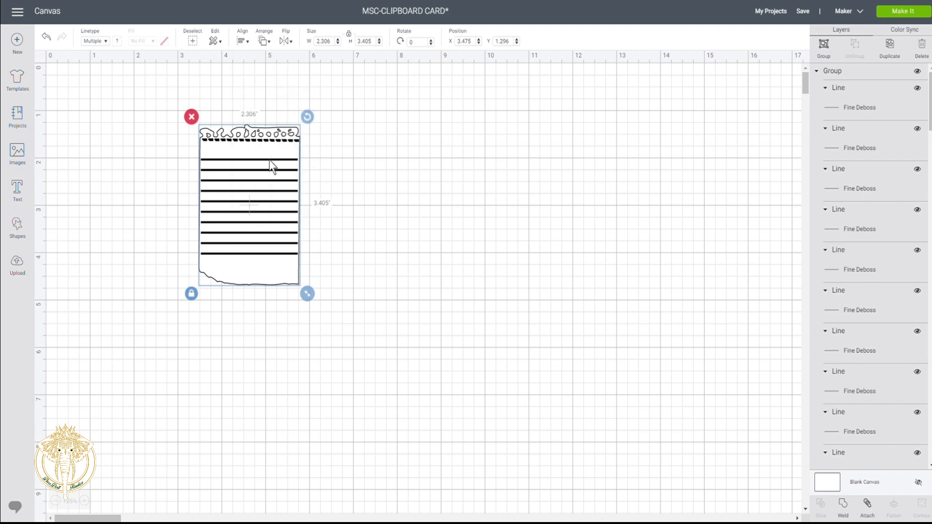
pyautogui.click(337, 184)
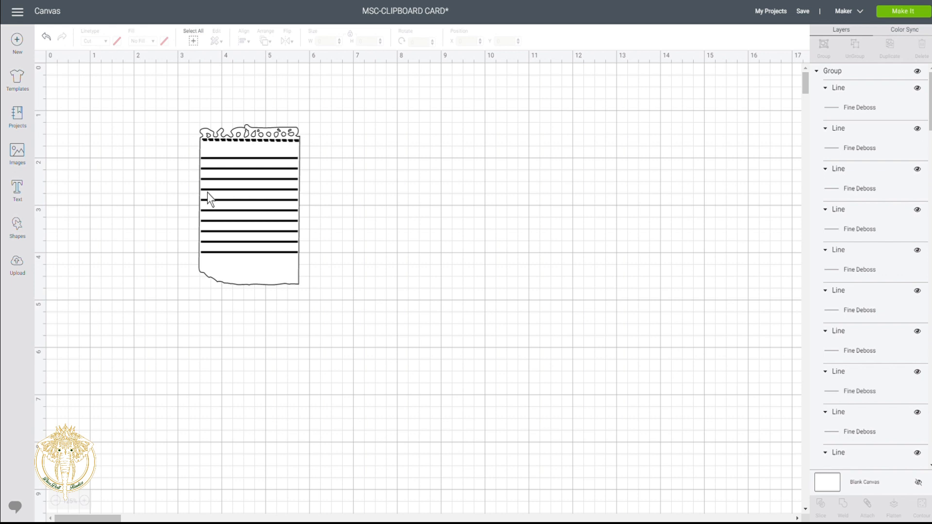
pyautogui.moveTo(258, 104); pyautogui.dragTo(258, 313)
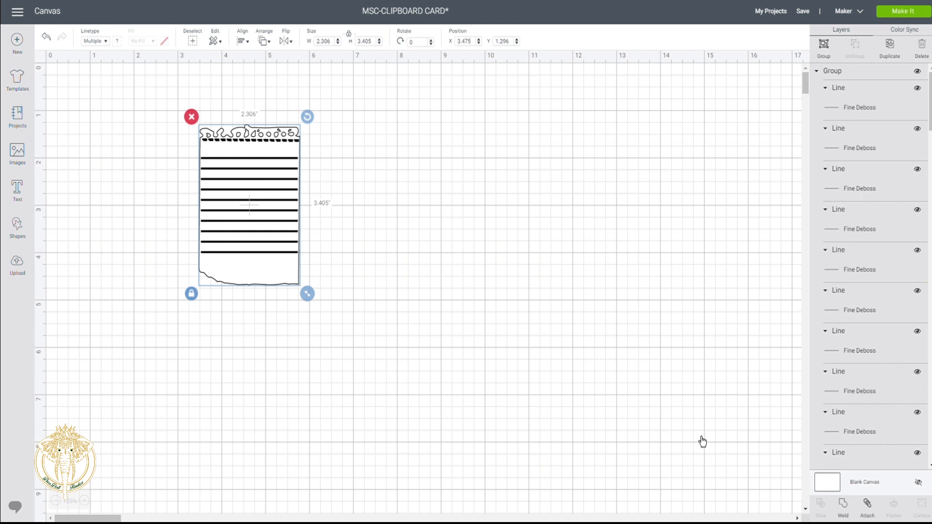
pyautogui.click(868, 506)
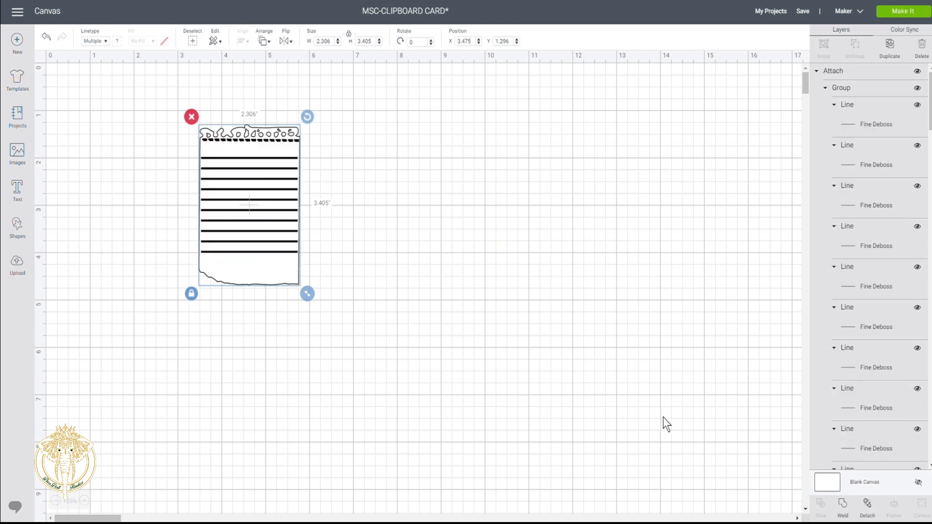
pyautogui.moveTo(262, 201); pyautogui.dragTo(365, 191)
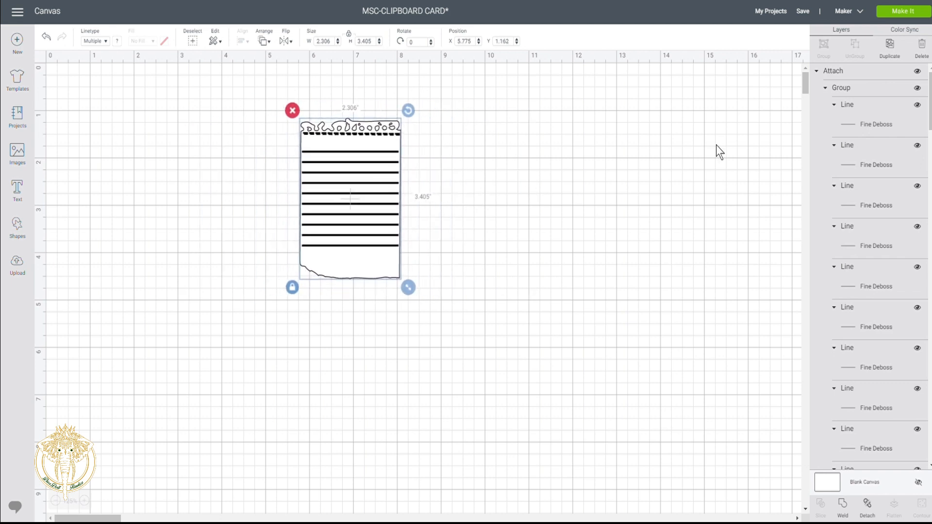
pyautogui.click(909, 13)
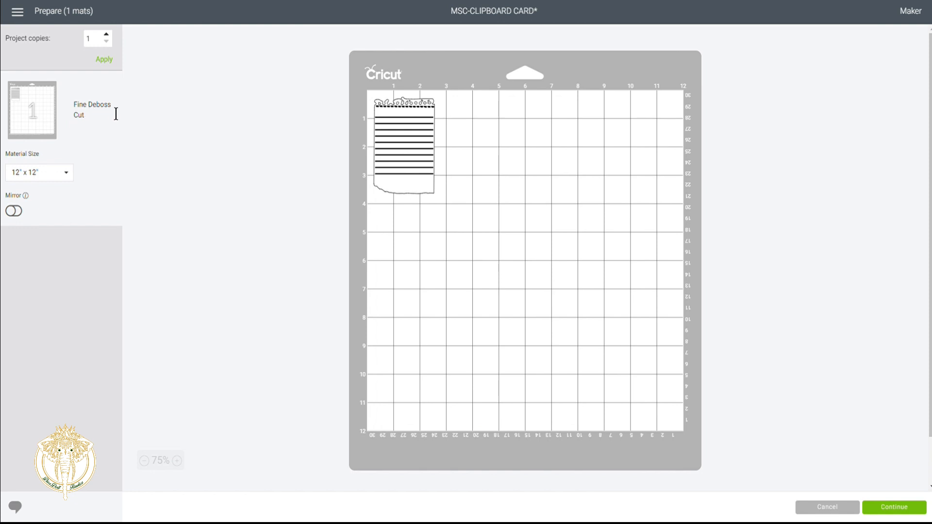
# - Preview the mat with 8.5" x 11" Letter material size, then cancel back to the Canvas
pyautogui.click(65, 176)
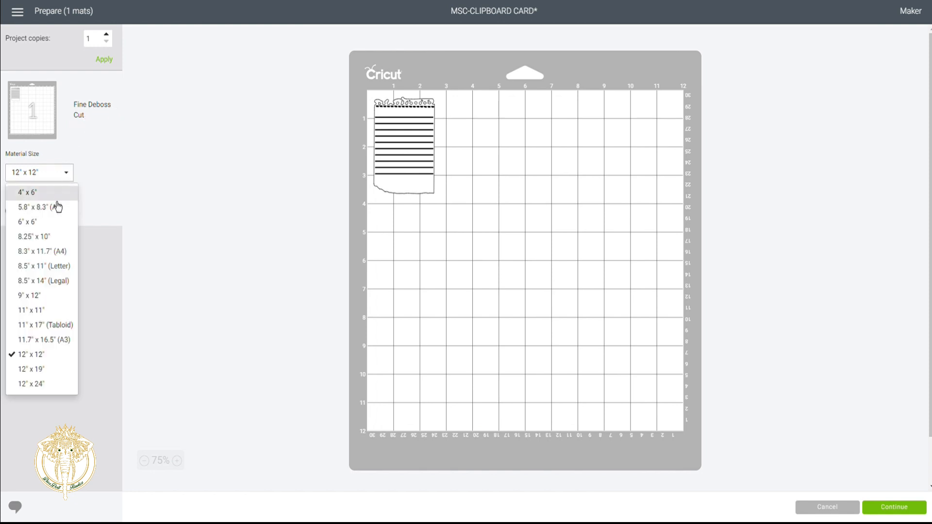
pyautogui.click(46, 270)
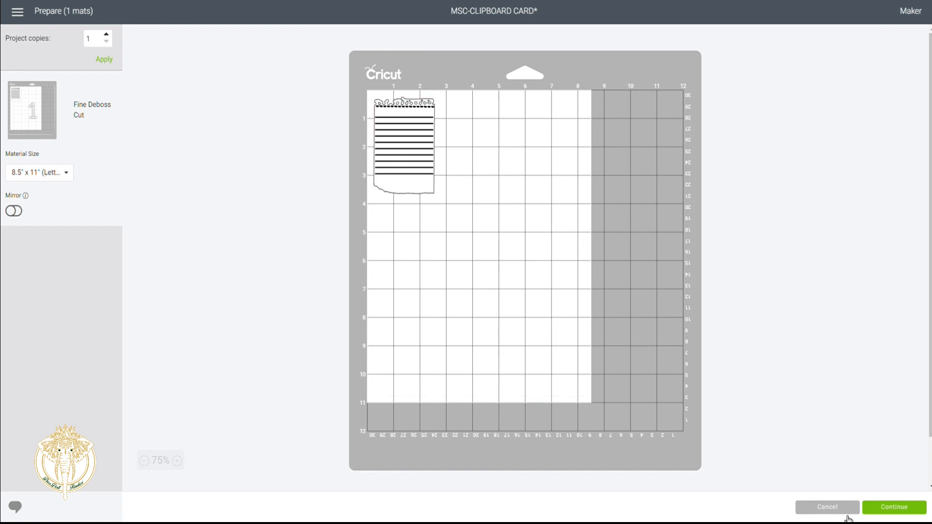
pyautogui.click(847, 513)
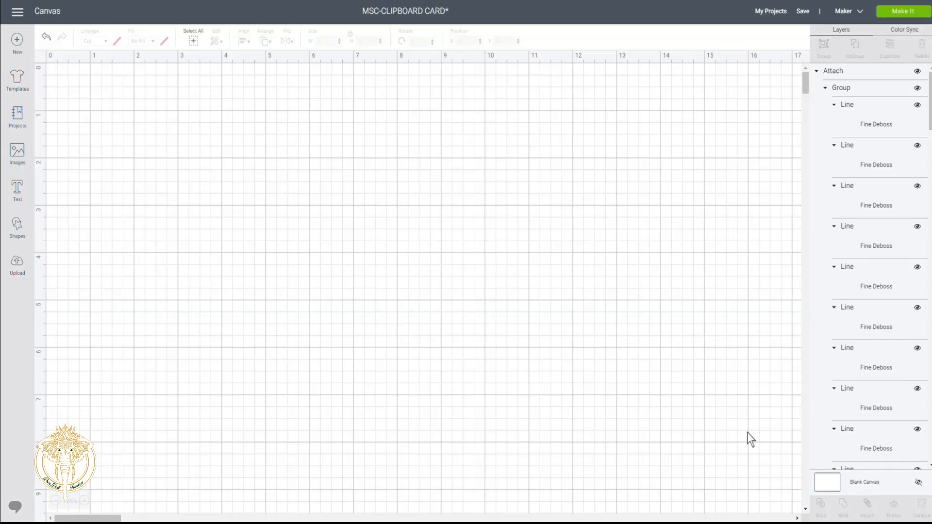
# - Detach the lines from the notepad and drag the ruled-line group off the sheet to its right
pyautogui.moveTo(350, 164); pyautogui.dragTo(313, 152)
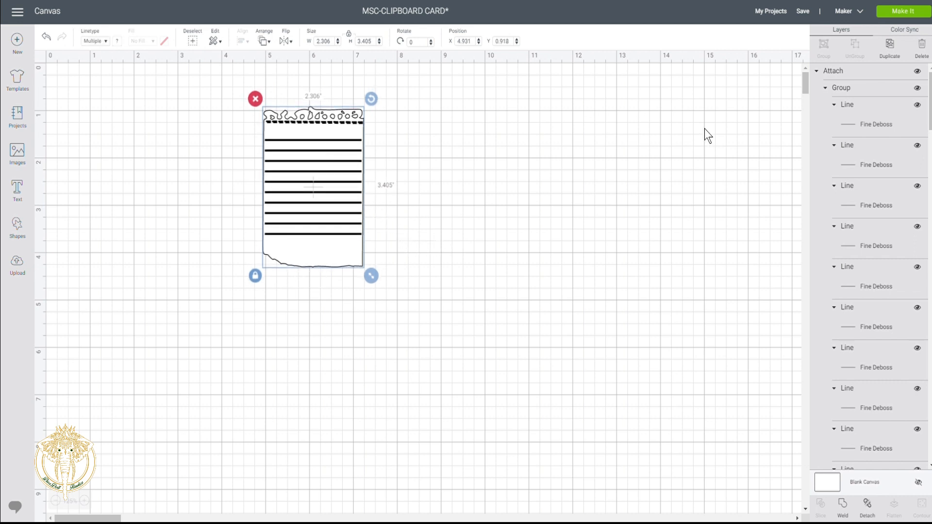
pyautogui.click(875, 517)
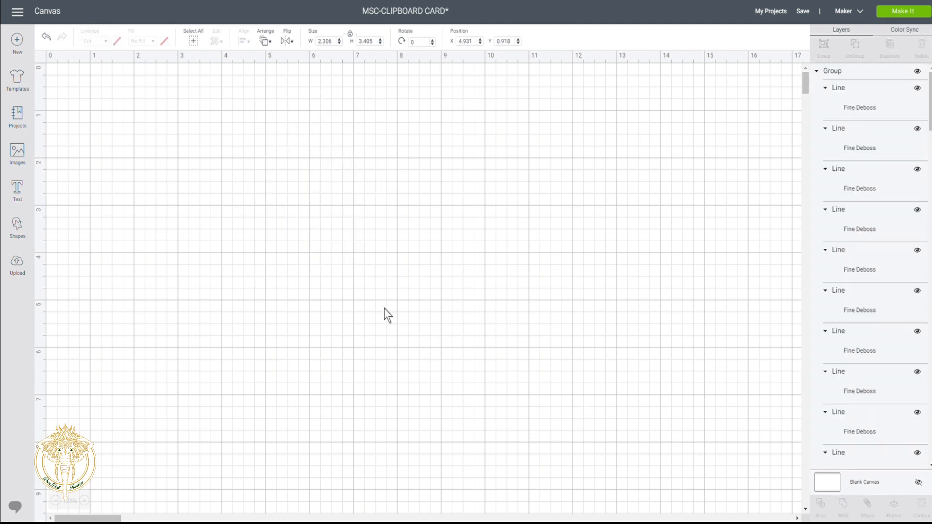
pyautogui.click(312, 176)
pyautogui.moveTo(312, 175); pyautogui.dragTo(422, 171)
pyautogui.click(560, 178)
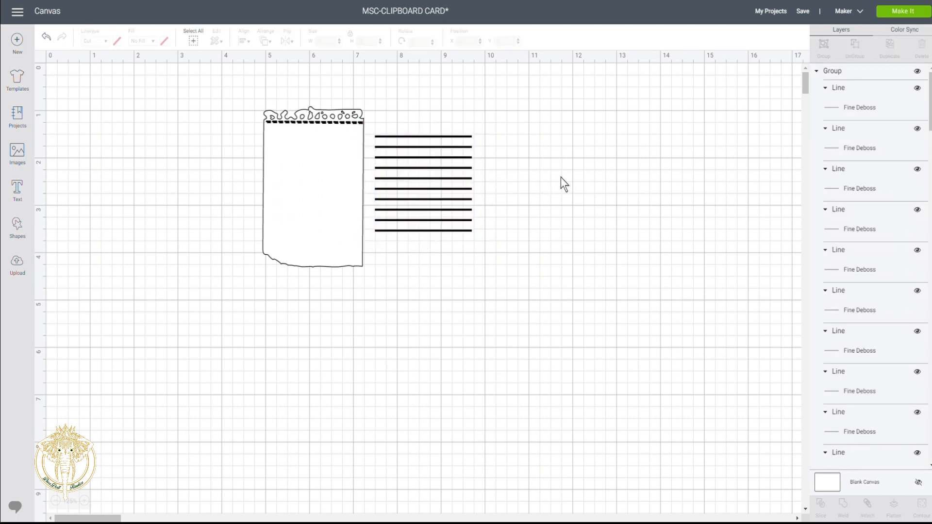
# - Ungroup the ruled lines and duplicate the bottom line, placing the copy just below it
pyautogui.click(467, 230)
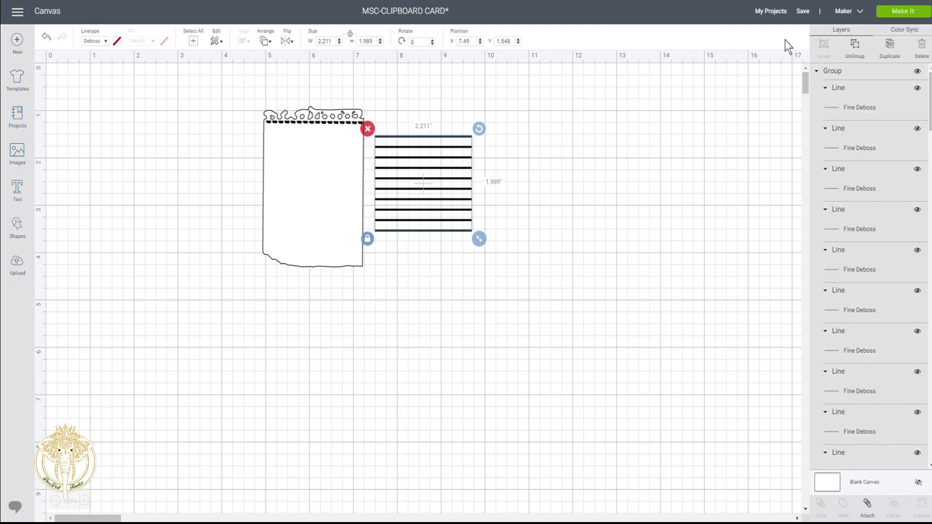
pyautogui.click(855, 45)
pyautogui.click(562, 205)
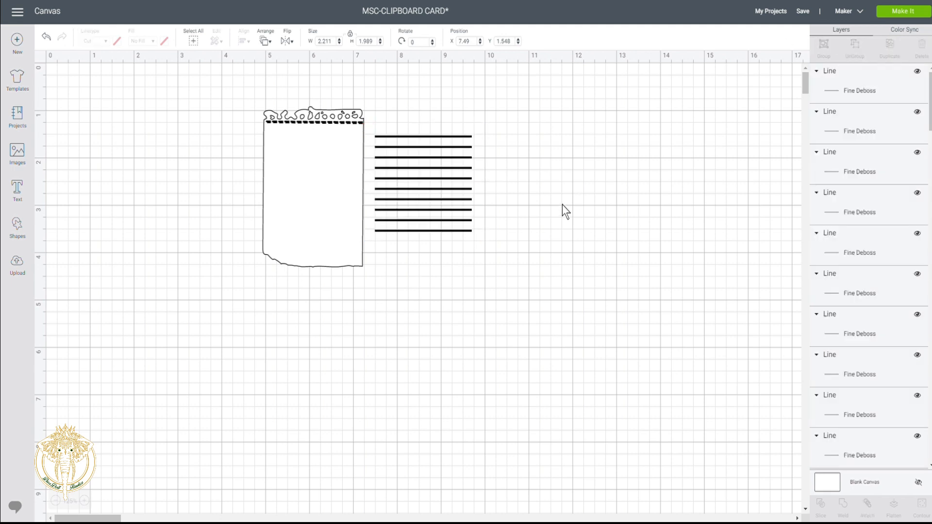
pyautogui.click(468, 230)
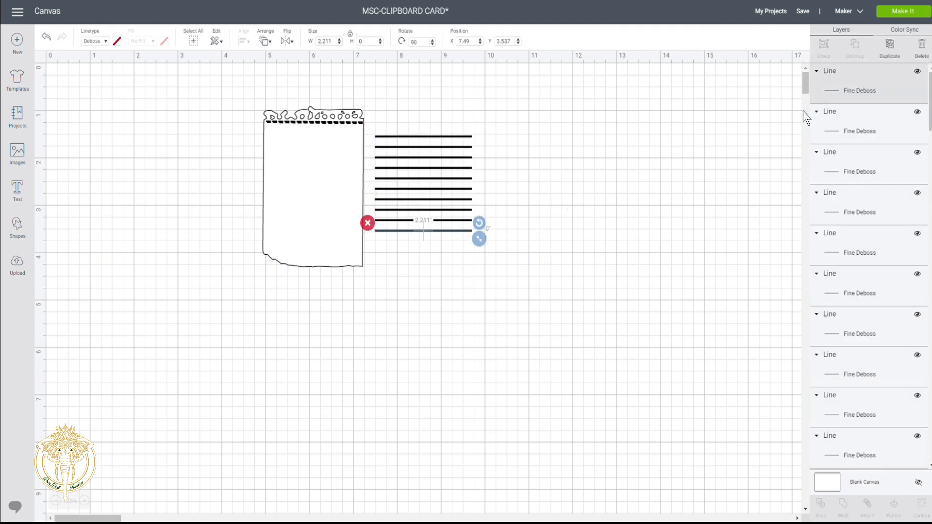
pyautogui.click(890, 44)
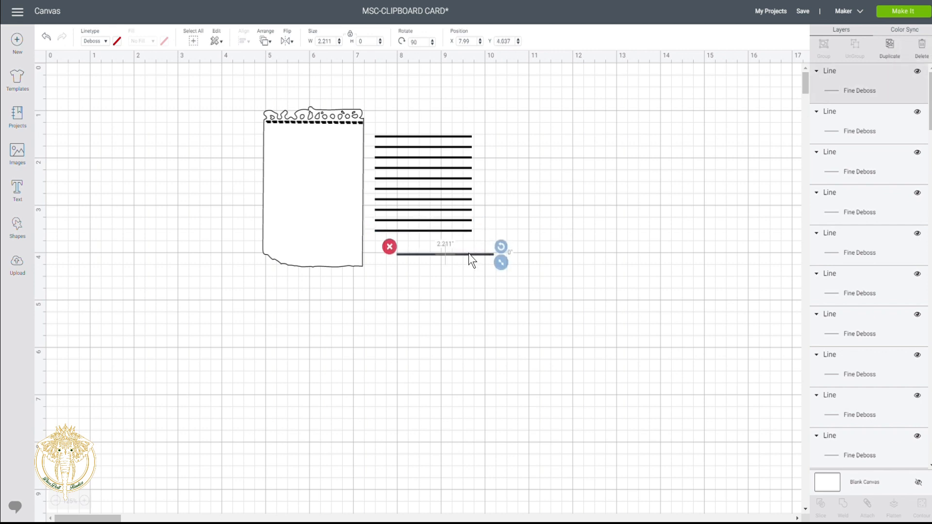
pyautogui.moveTo(465, 254); pyautogui.dragTo(444, 240)
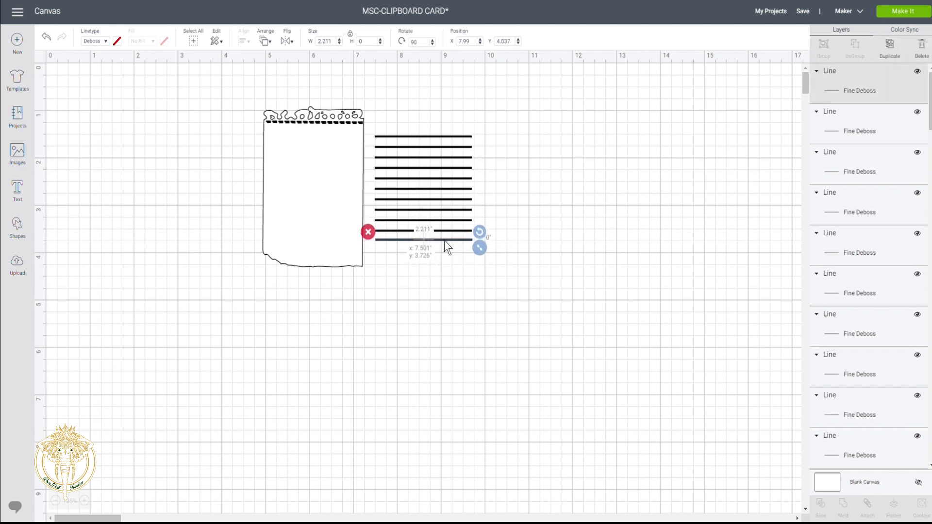
pyautogui.click(450, 314)
# - Center the lines horizontally, distribute them vertically, group them, and drag them onto the notepad
pyautogui.moveTo(427, 108); pyautogui.dragTo(442, 296)
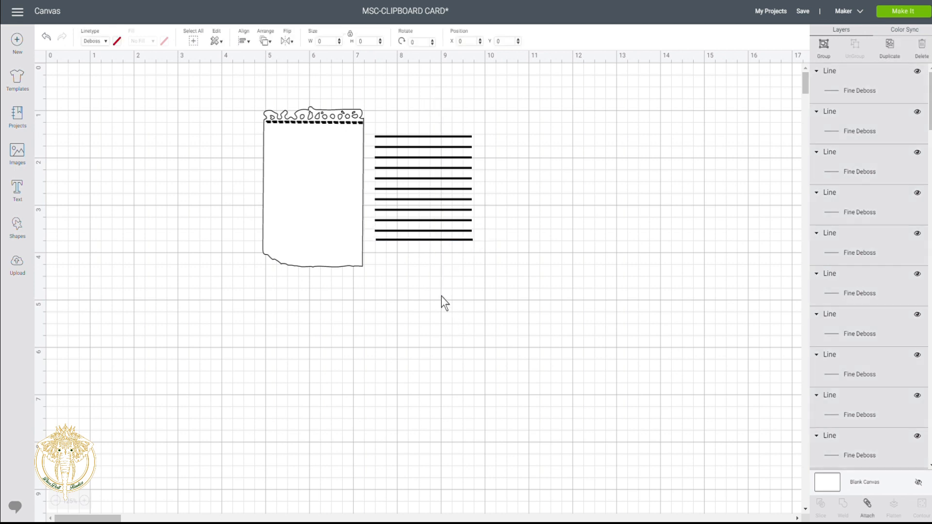
pyautogui.click(244, 42)
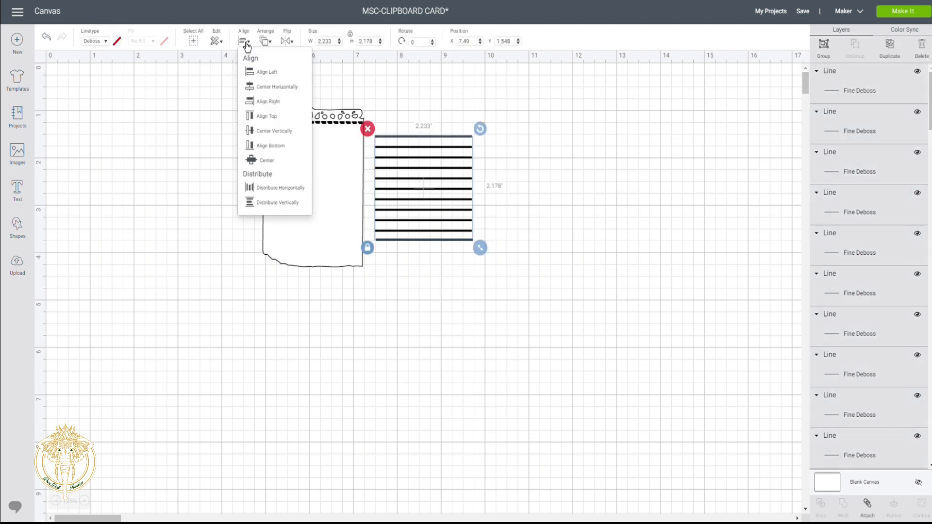
pyautogui.click(251, 87)
pyautogui.click(243, 41)
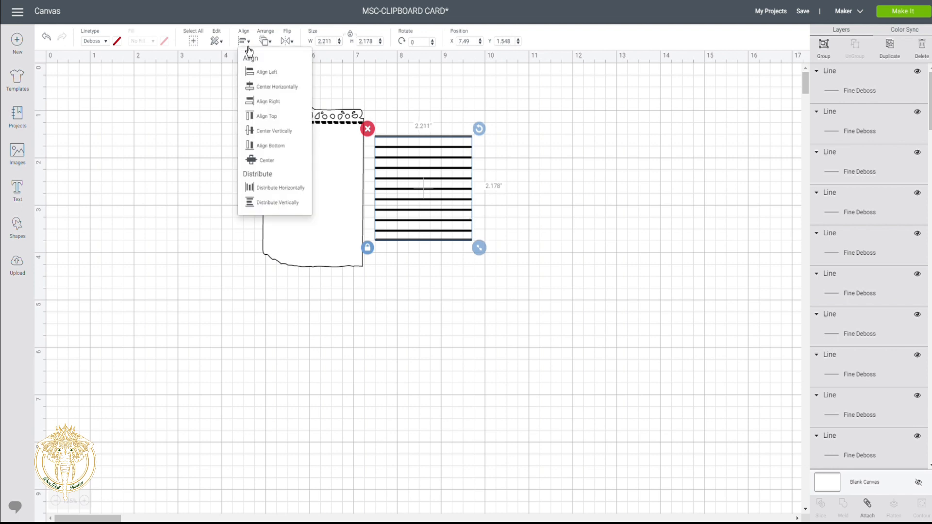
pyautogui.click(257, 207)
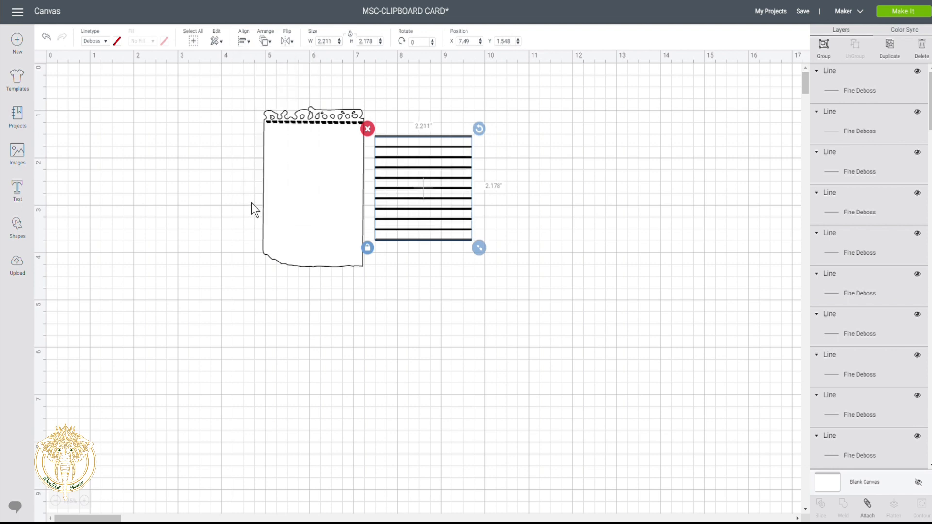
pyautogui.click(825, 47)
pyautogui.moveTo(426, 173); pyautogui.dragTo(316, 174)
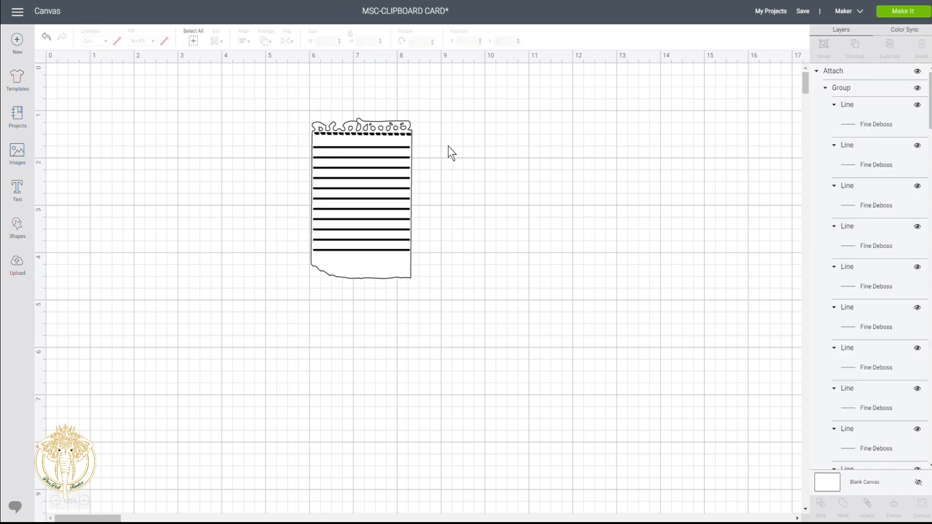